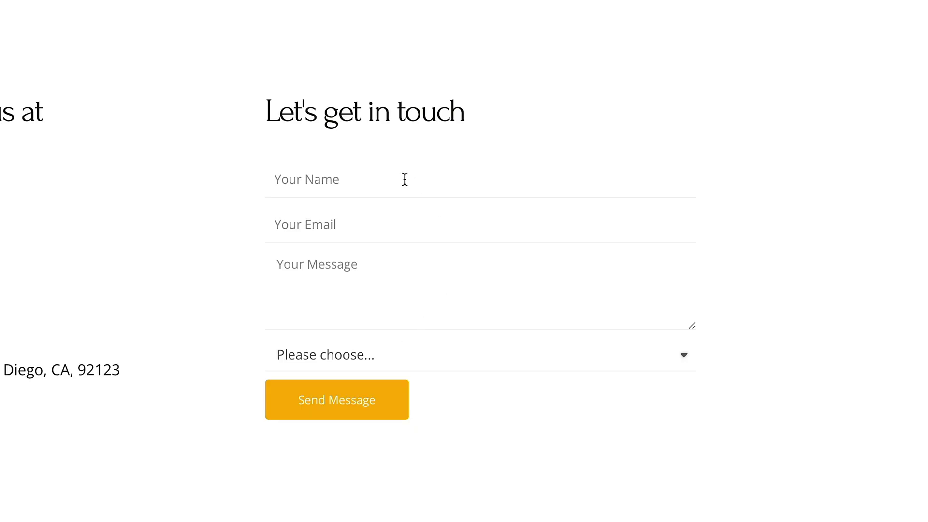
Step: On the live form, pick England, Ireland and Wales, opening each country's county list
click(393, 354)
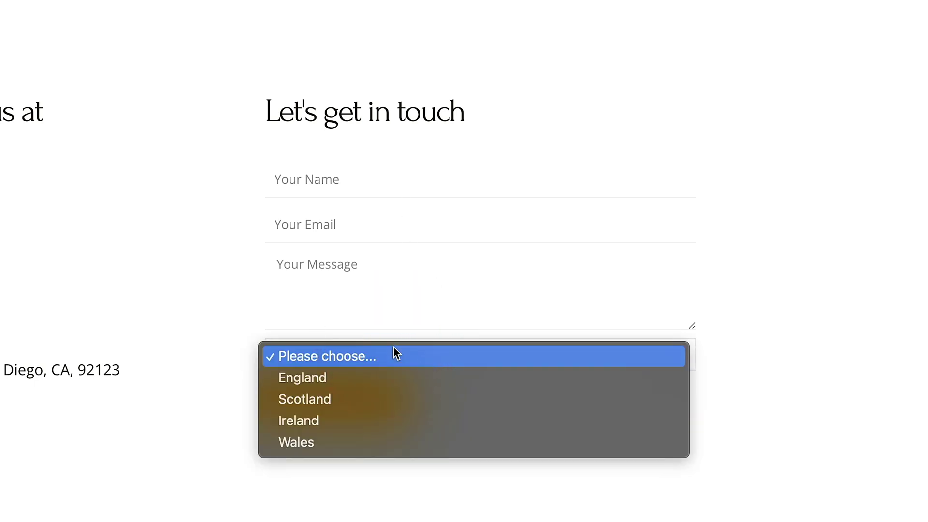
click(352, 380)
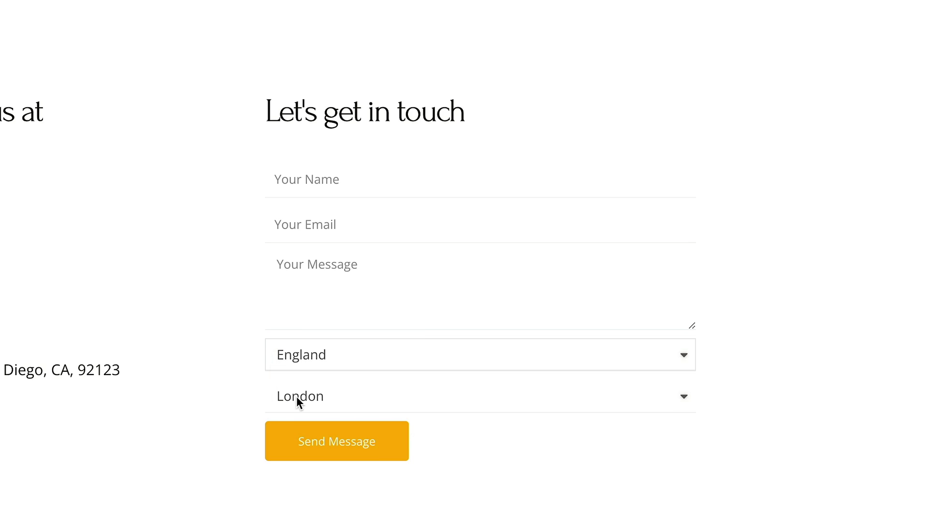
click(297, 397)
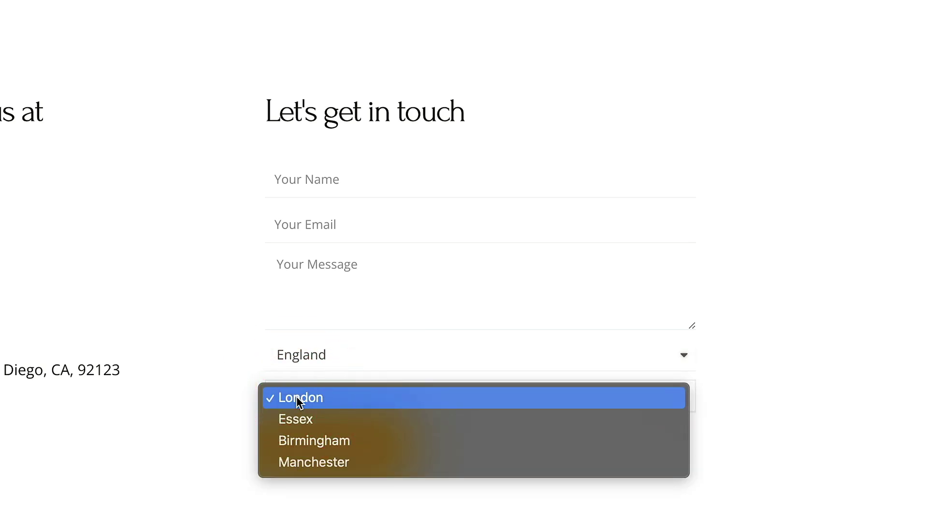
click(338, 352)
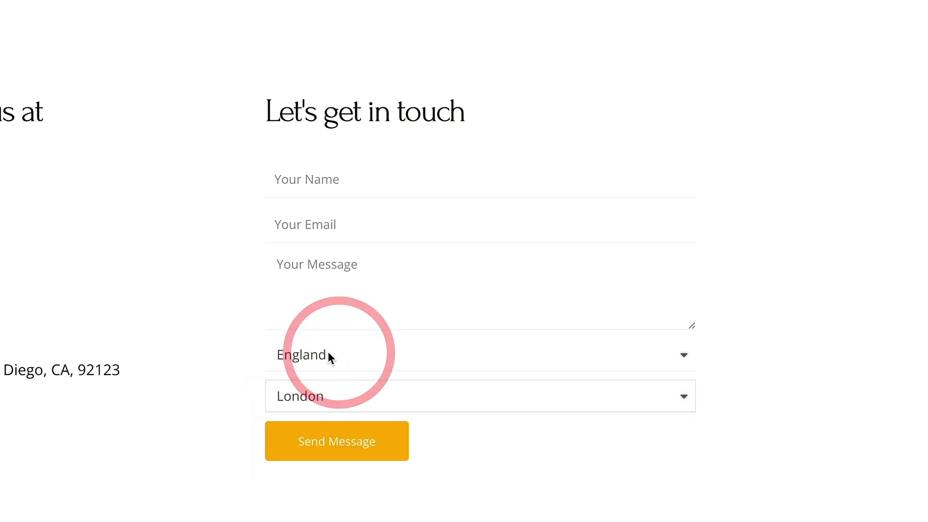
click(328, 354)
click(316, 399)
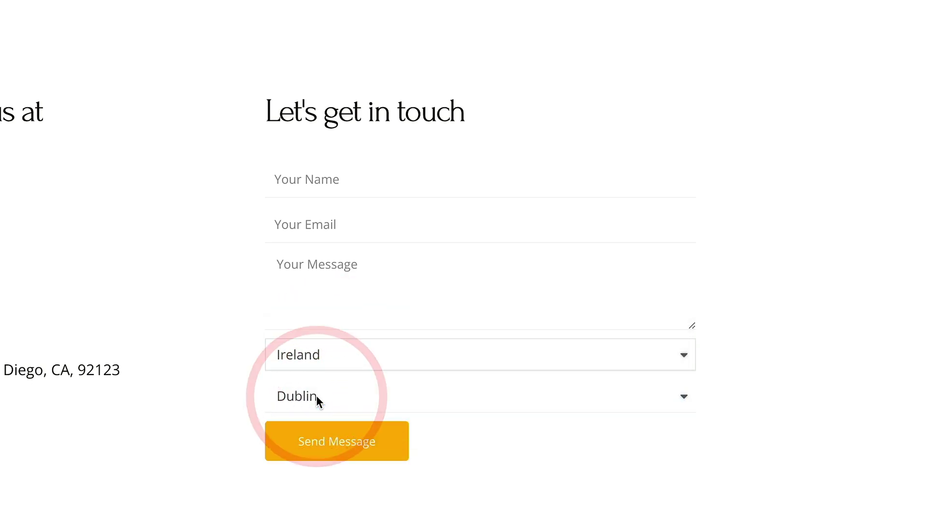
click(317, 396)
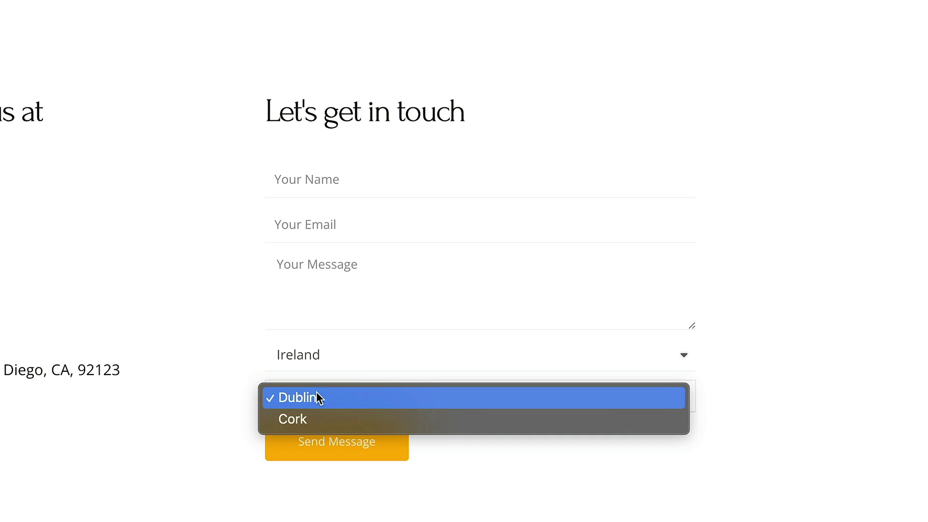
click(320, 353)
click(318, 353)
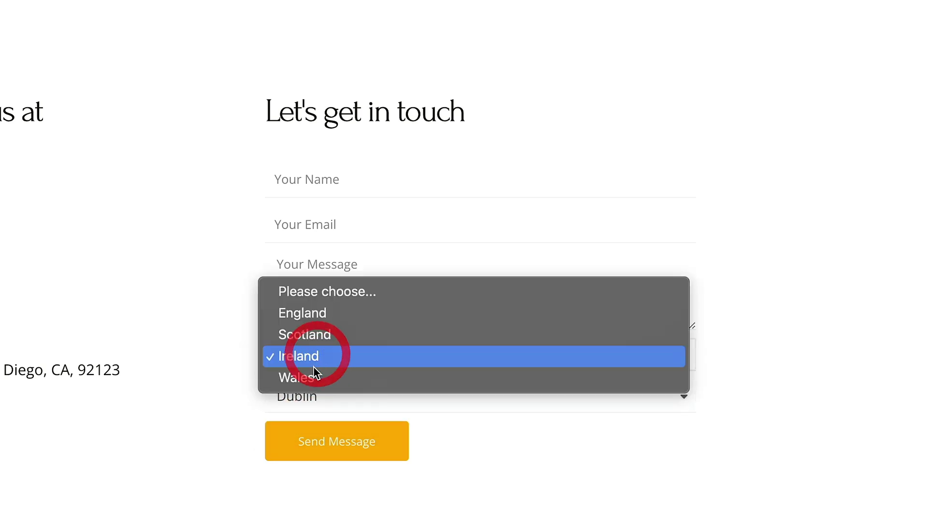
click(309, 378)
click(318, 397)
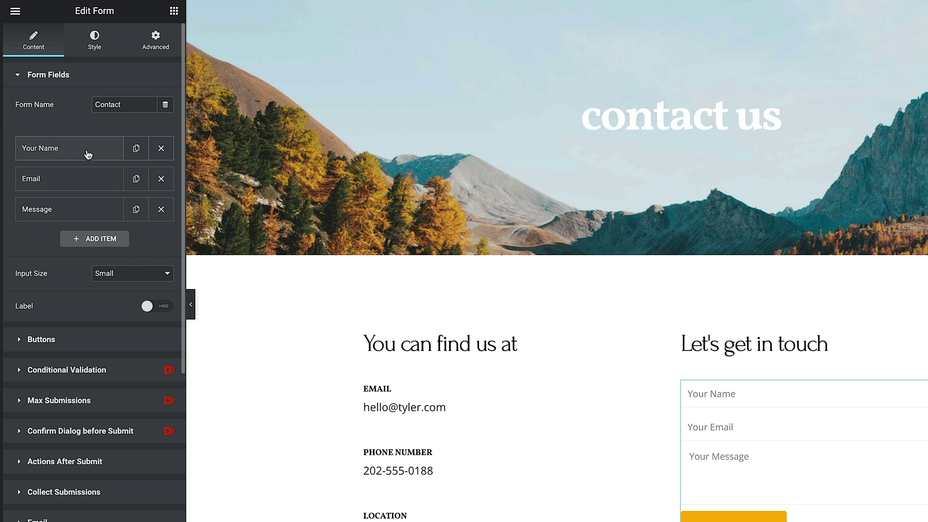
Step: Add a new Item #4 to Form Fields below Message
click(102, 240)
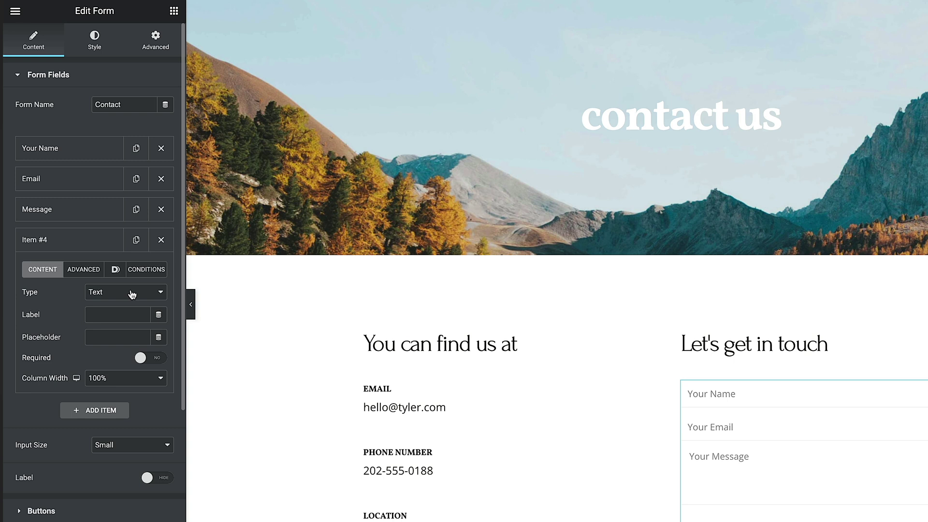
Step: Make Item #4 a Select field labelled 'Country'
click(112, 294)
click(103, 294)
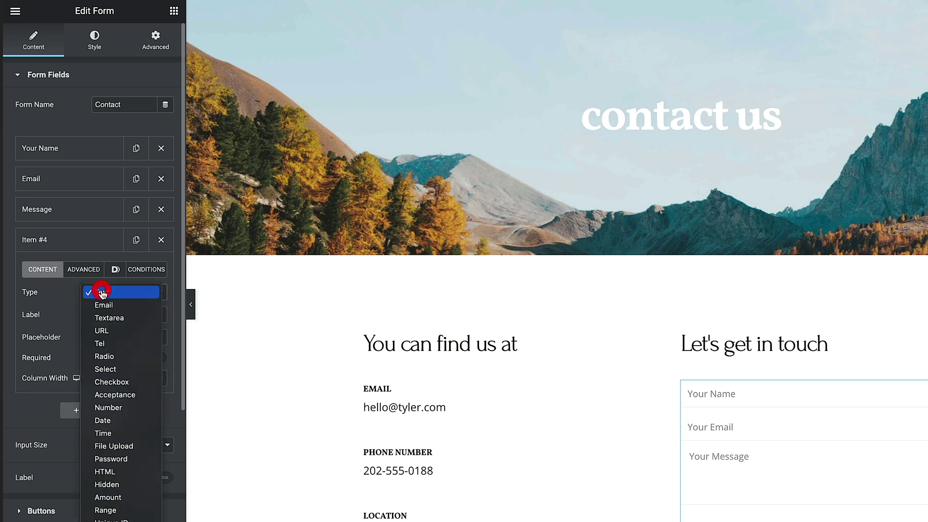
click(111, 370)
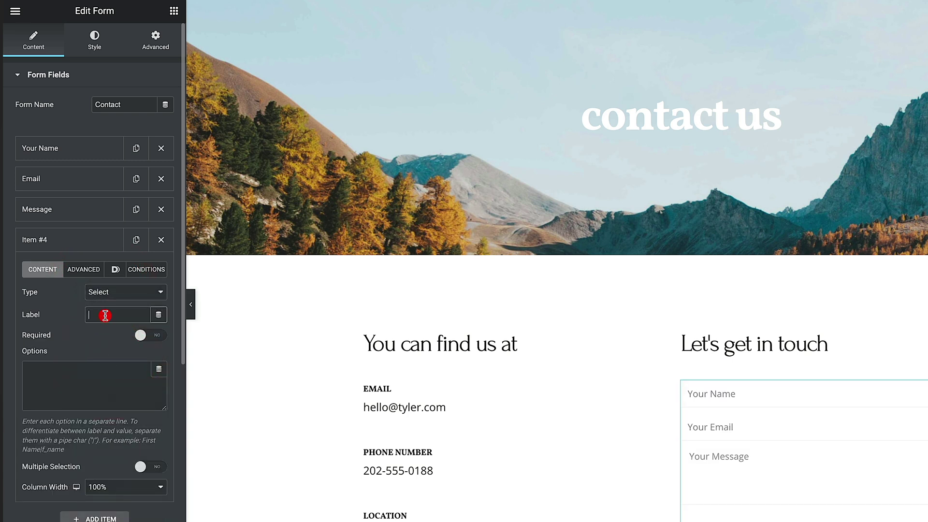
text(Country)
scroll(53, 347, down, 1)
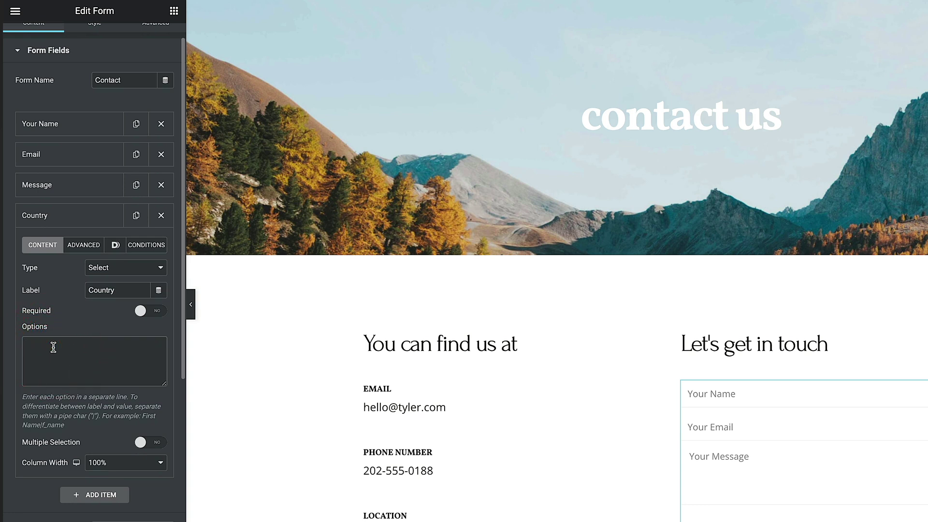
Step: Enter options Choose location..., England, Scotland, Ireland, Wales and give the field ID country
click(54, 348)
text(Choose)
key(Return)
text(England)
key(Return)
text(Scotland)
key(Return)
text(Ireland)
key(Return)
text(Wales)
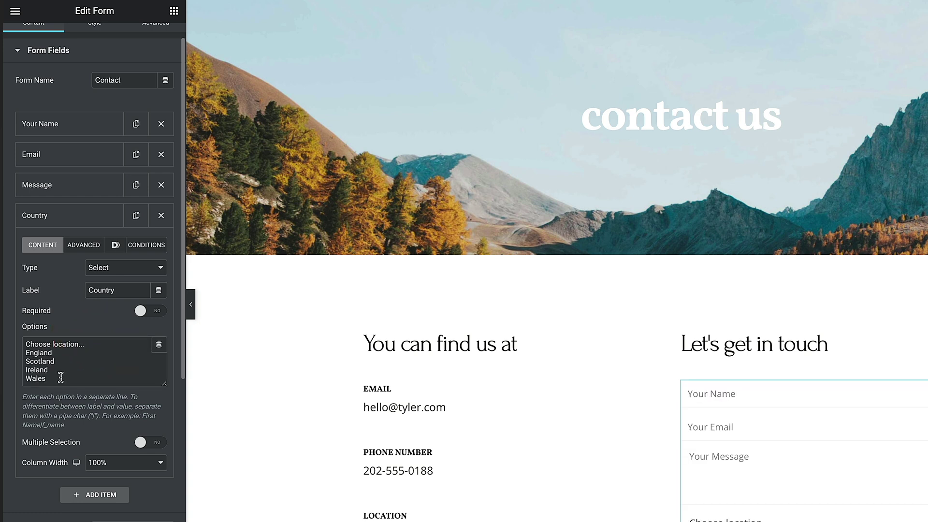
click(83, 246)
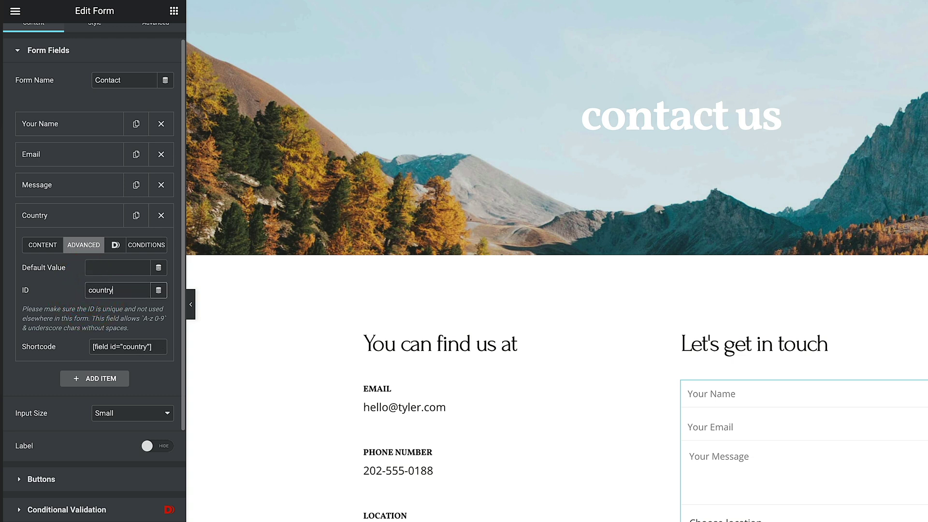
click(63, 219)
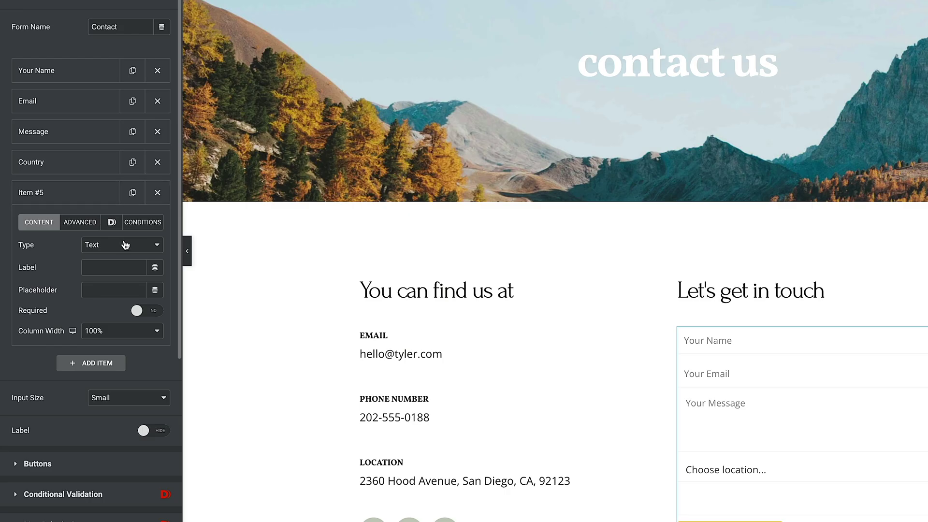
Step: Make the fifth field a Dynamic Select labelled 'County'
click(126, 245)
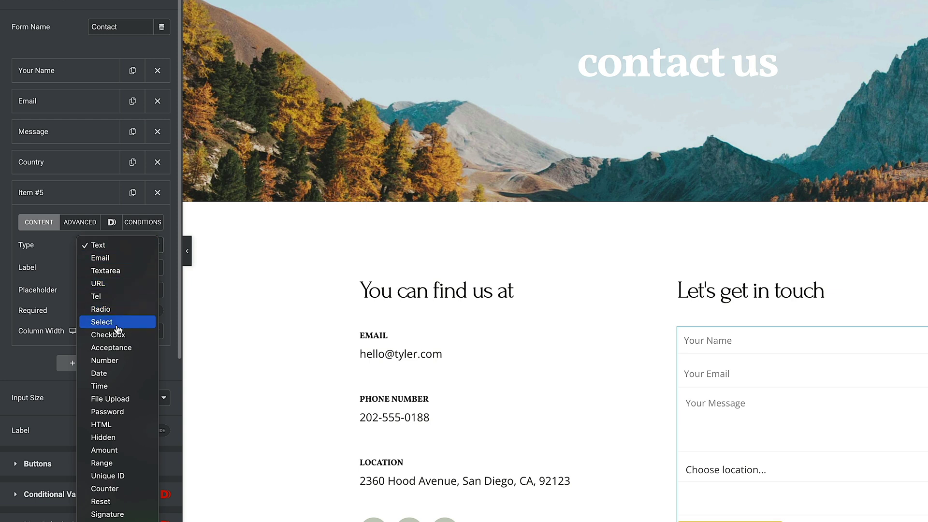
scroll(120, 326, down, 2)
scroll(117, 329, down, 3)
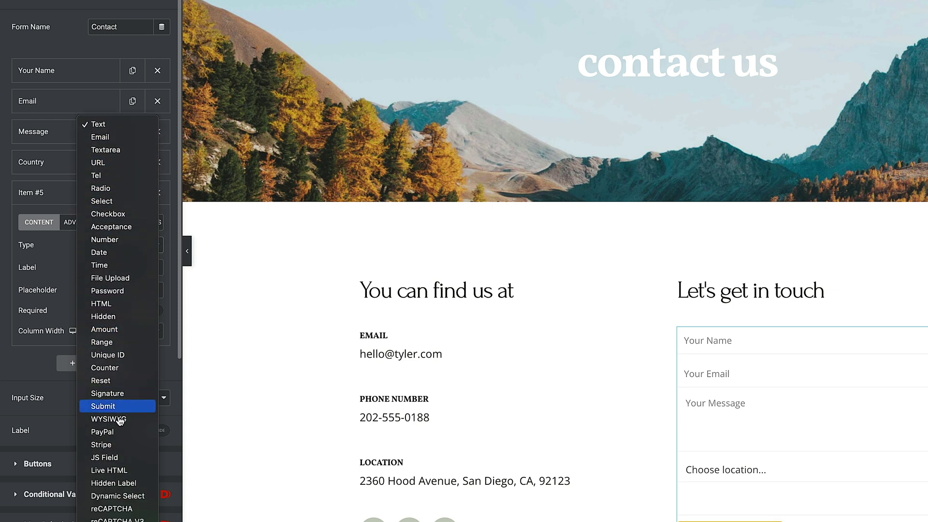
click(114, 496)
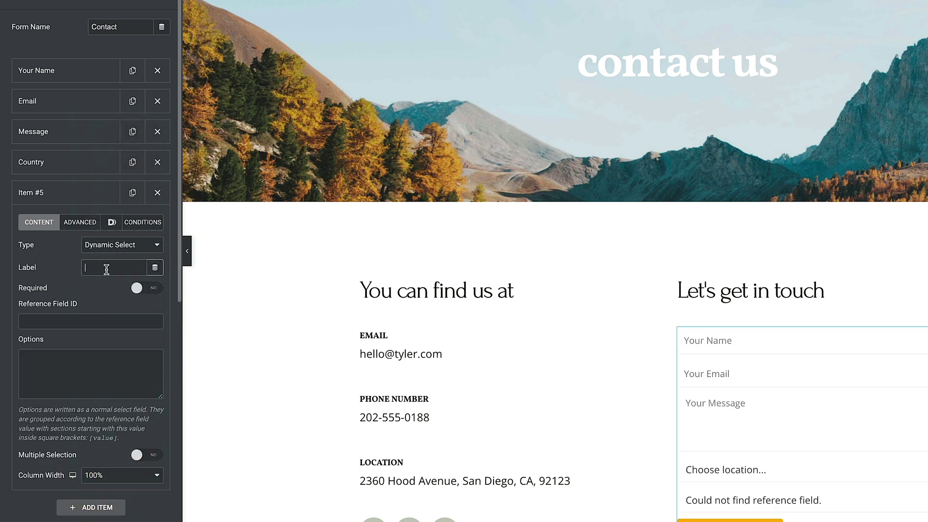
click(106, 269)
text(County)
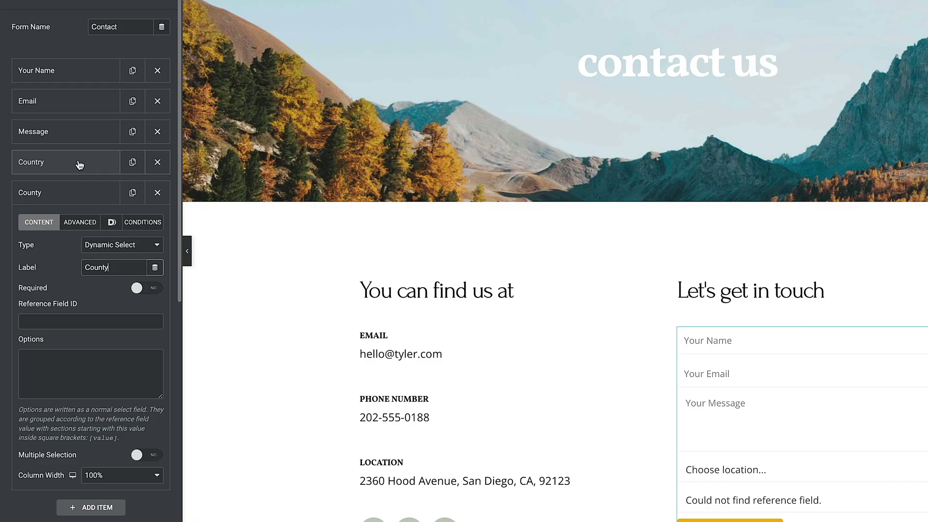
click(80, 164)
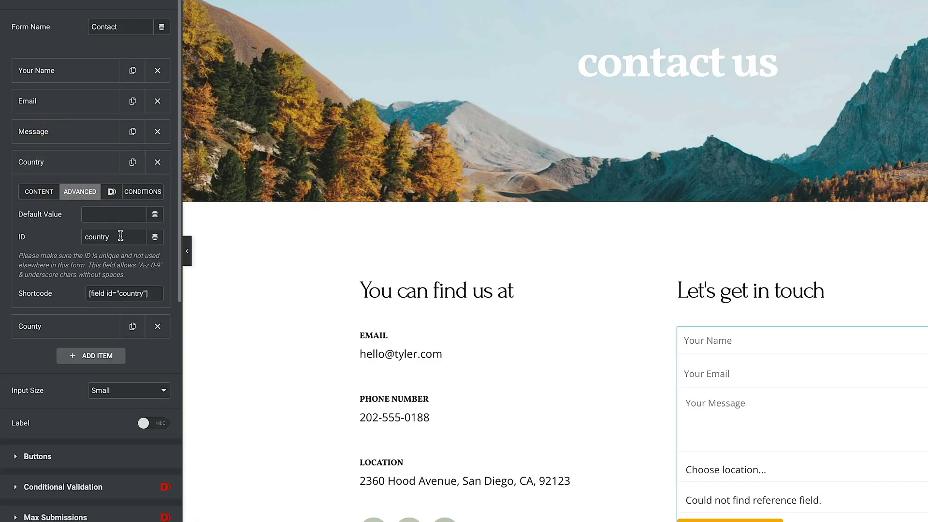
Step: Copy the Country field's ID and paste 'country' as County's Reference Field ID
right_click(89, 238)
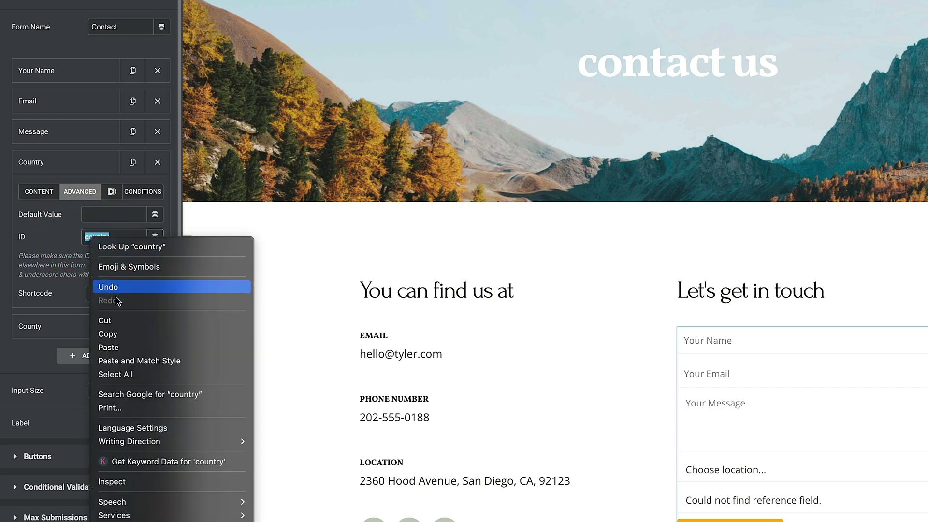
click(117, 331)
click(65, 169)
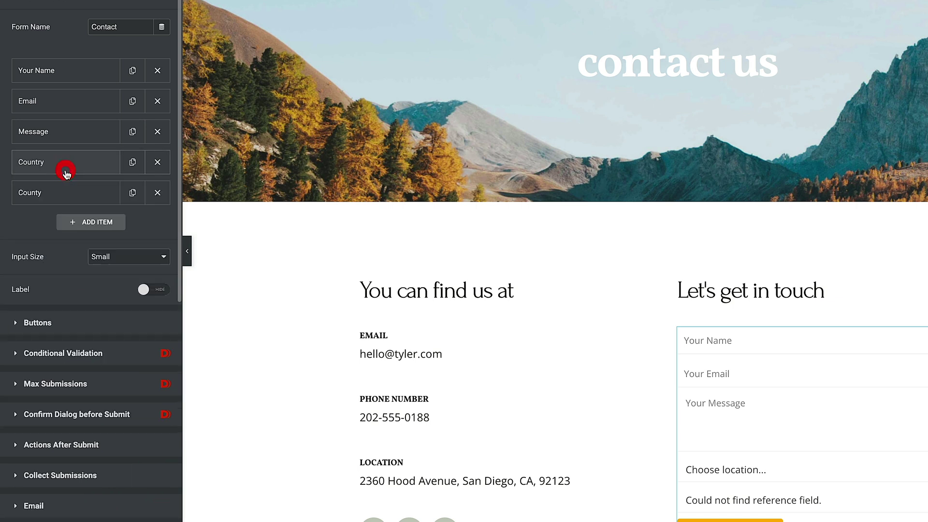
click(57, 194)
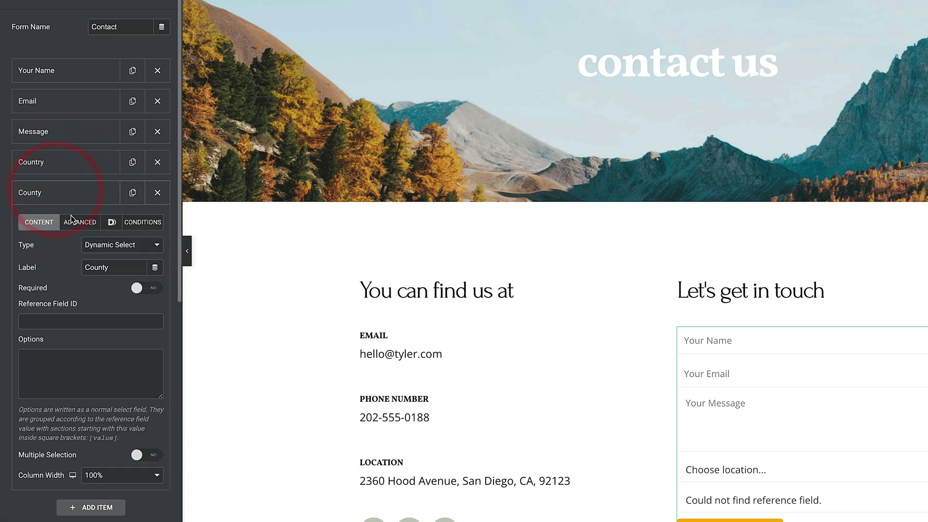
right_click(62, 322)
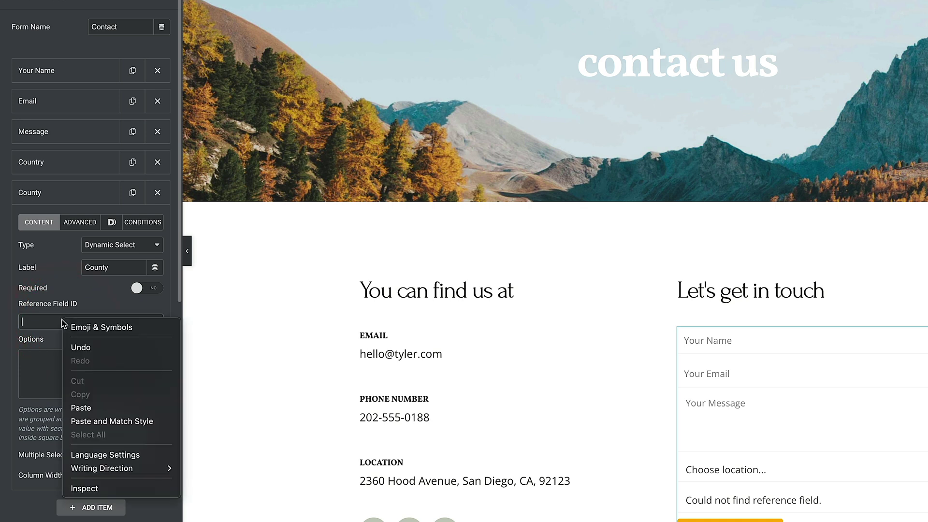
click(74, 407)
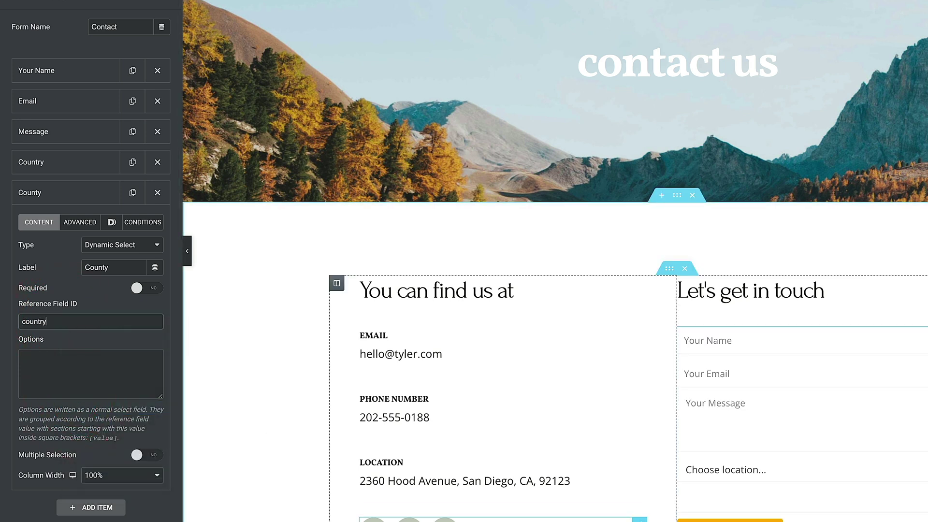
scroll(721, 498, down, 3)
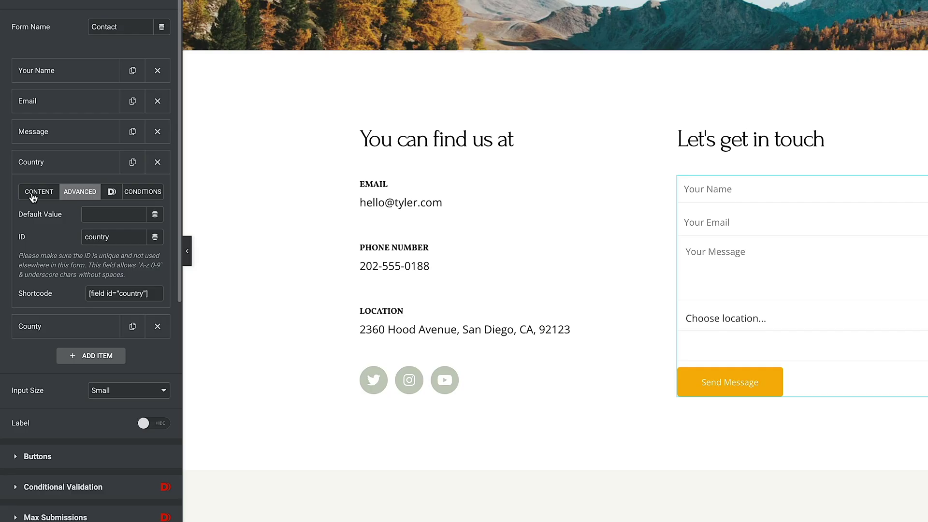
click(32, 192)
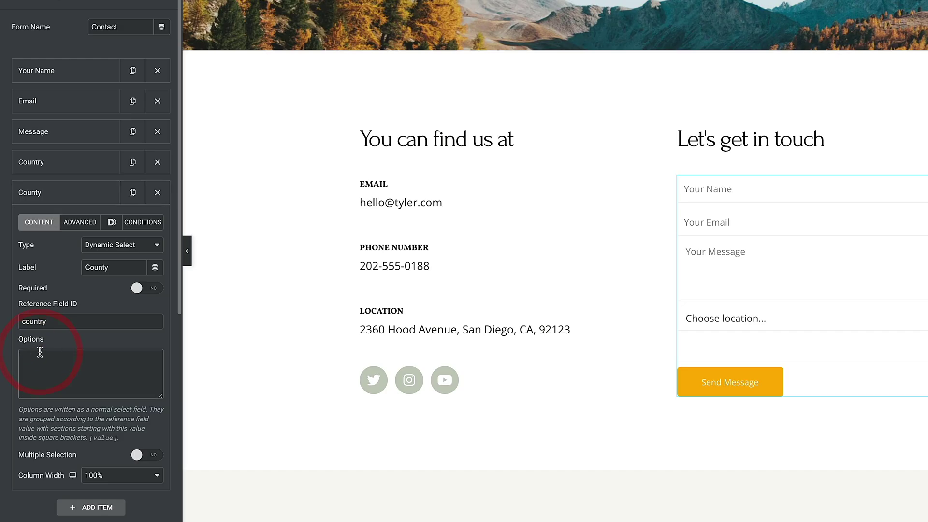
Step: Type County options [England], London, Essex, [Scotland], [Wales], each on its own line
click(40, 352)
text([Englan)
key(Return)
text(London)
key(Return)
text(Essex)
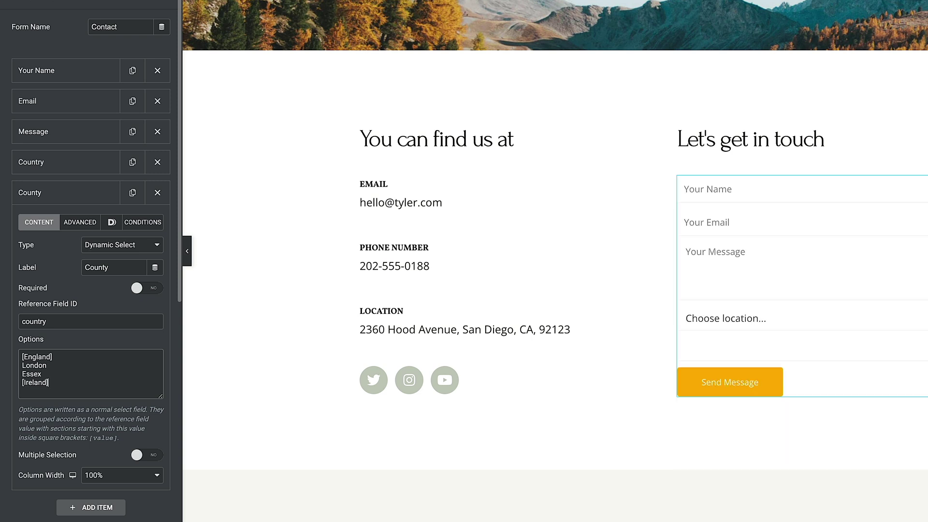
key(Return)
text([Scotland)
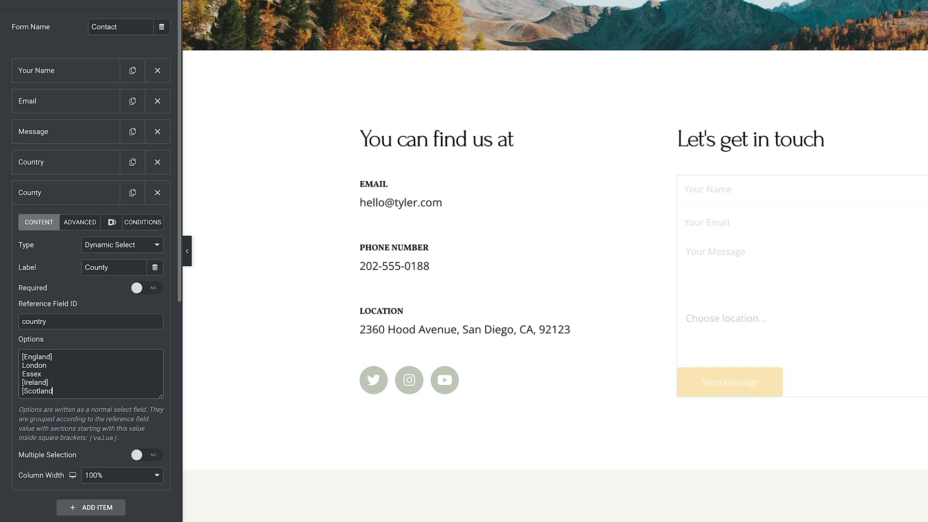
text(])
key(Return)
text([Wales])
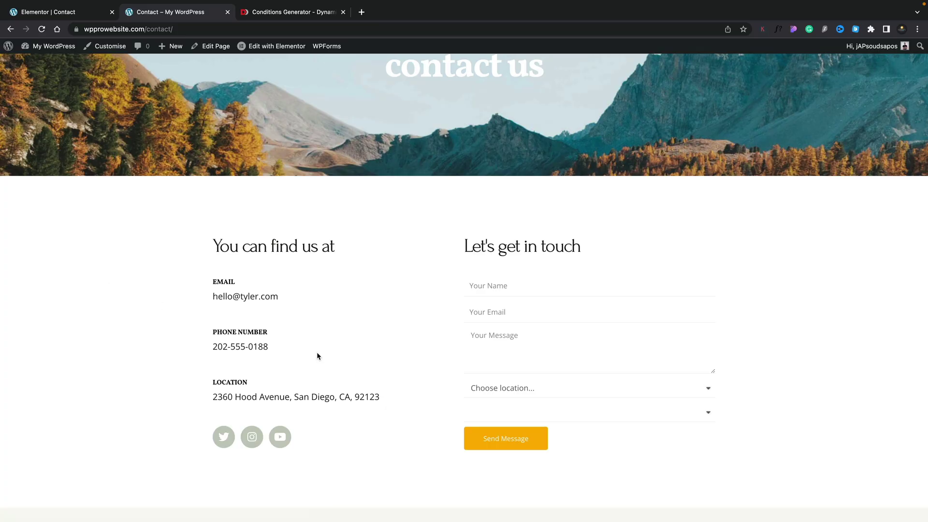
Step: On the live page, choose Wales, England and Ireland, checking each one's counties, e.g. Cardiff for Wales
click(535, 389)
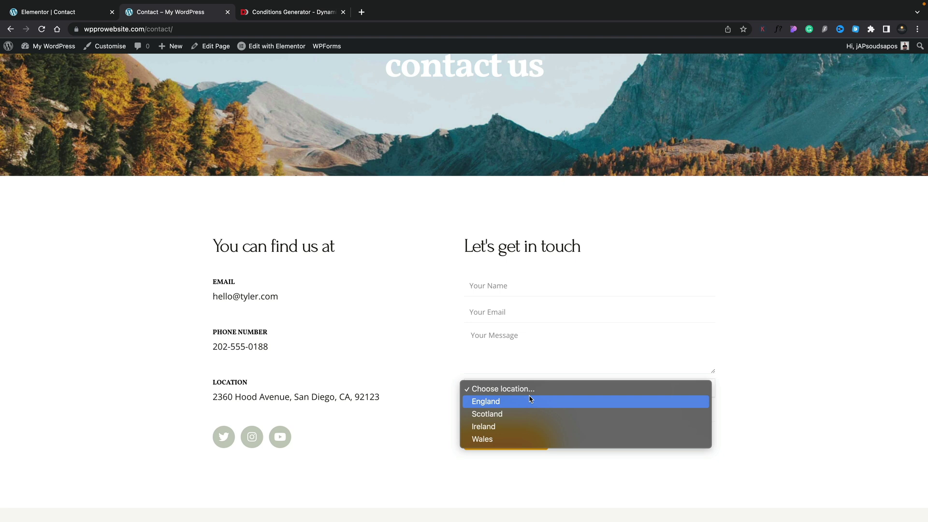
click(497, 439)
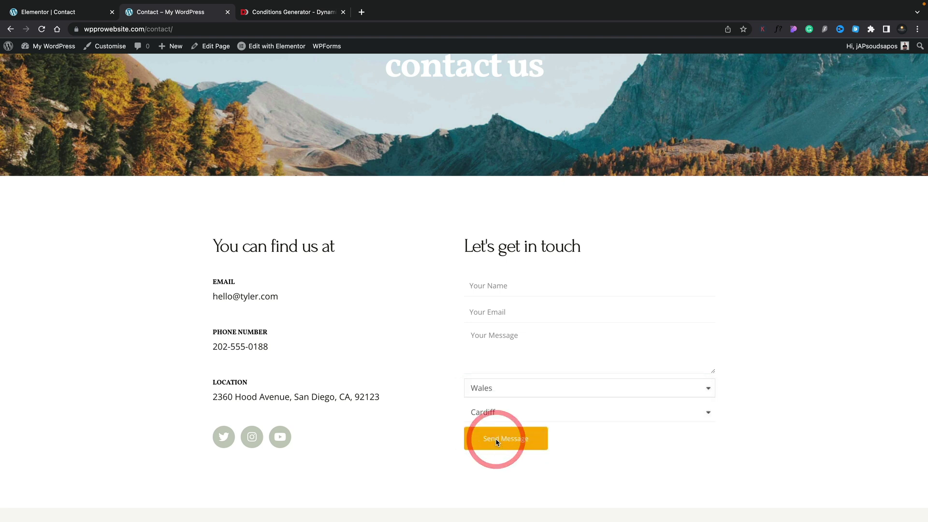
click(503, 415)
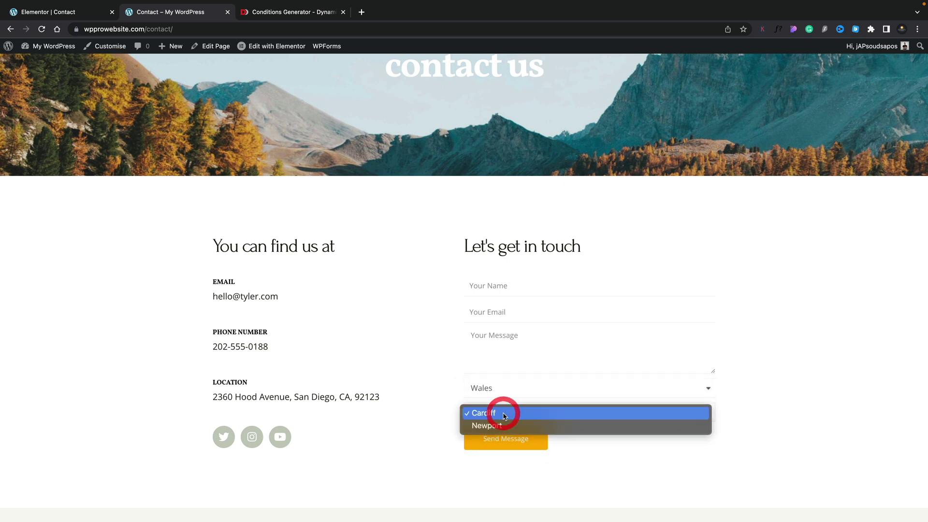
click(504, 385)
click(506, 385)
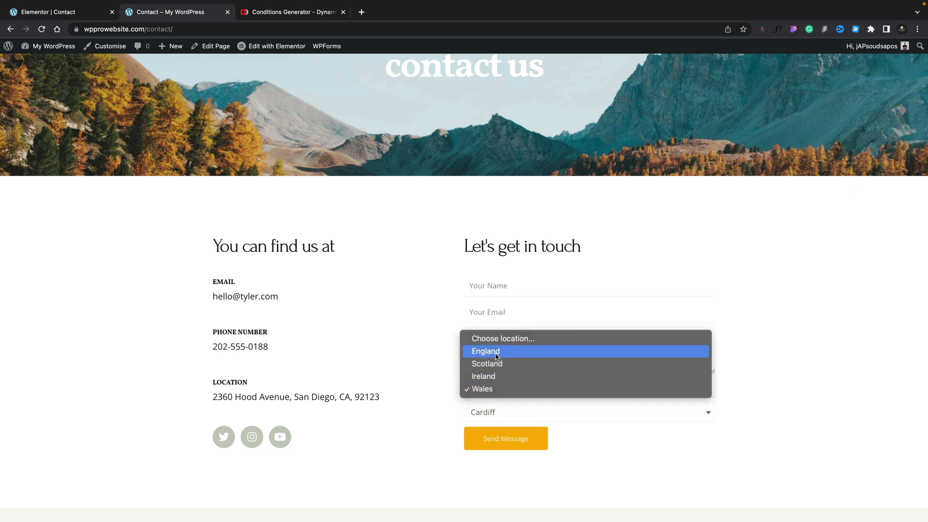
click(497, 357)
click(507, 411)
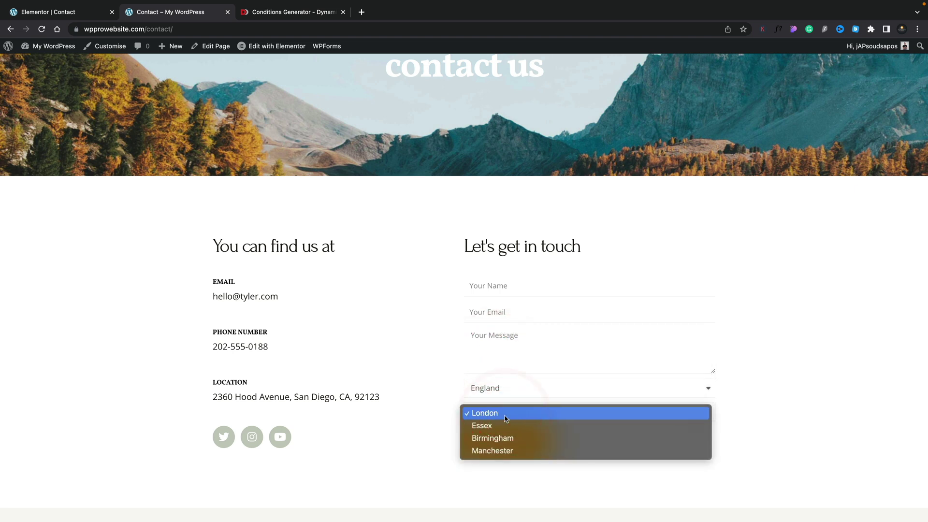
click(507, 387)
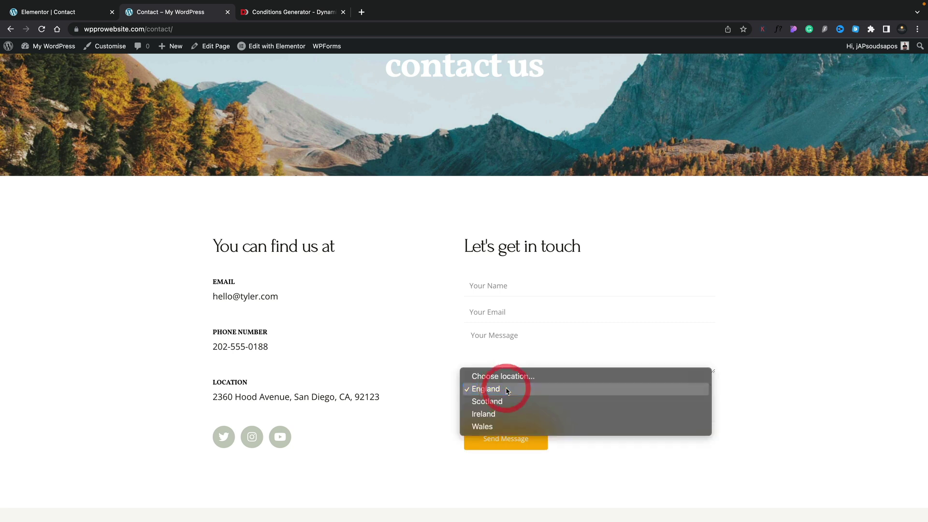
click(493, 414)
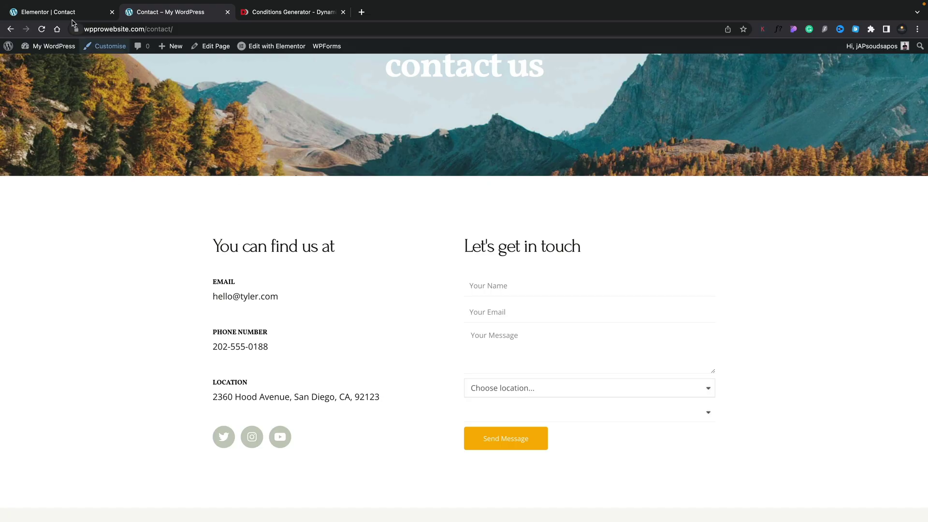
click(62, 11)
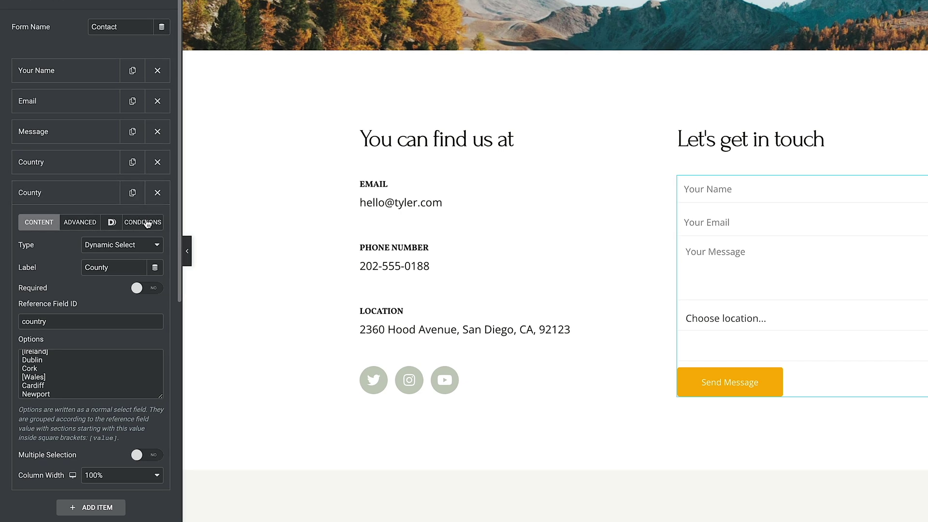
Step: Set the County field's visibility condition to Show if, leaving the expression empty
click(93, 169)
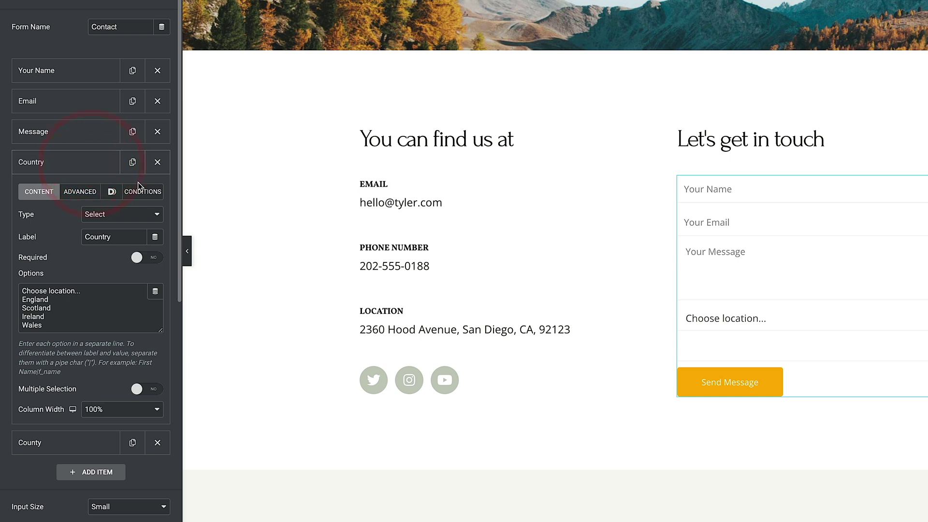
click(89, 168)
click(83, 193)
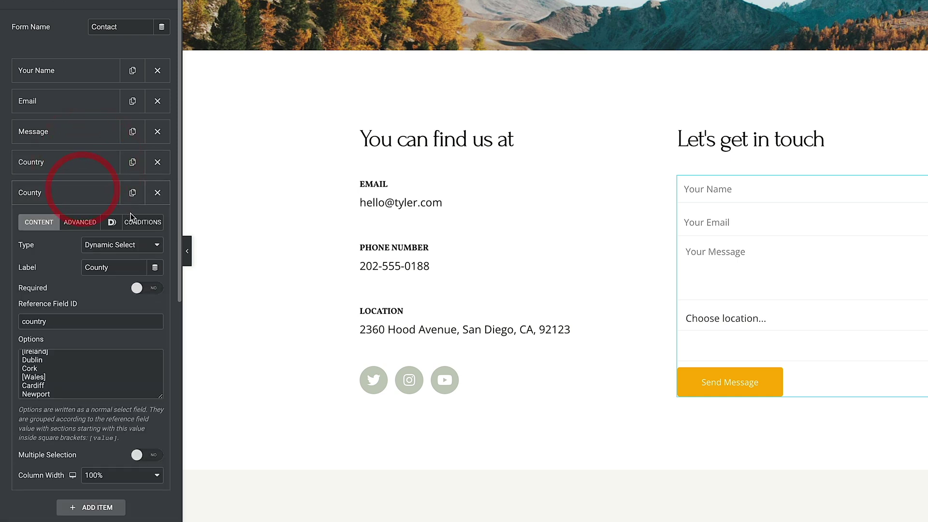
click(144, 223)
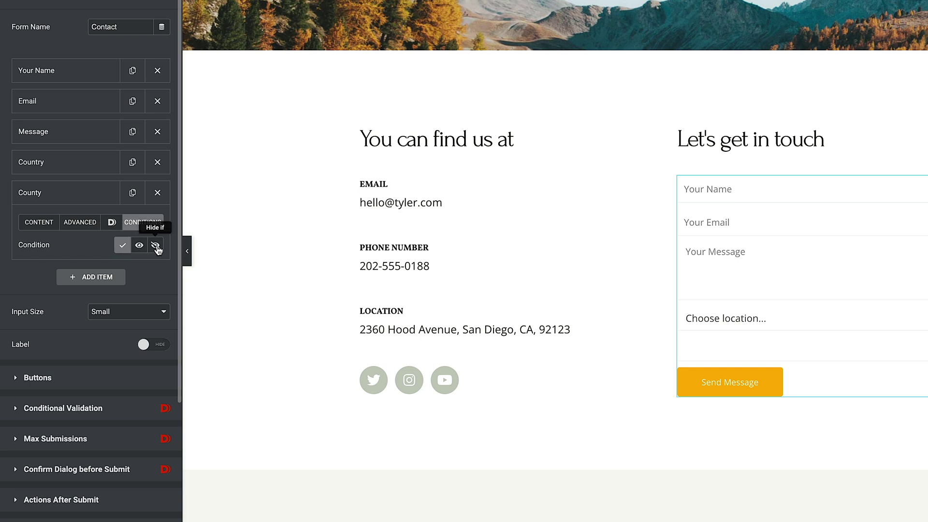
click(139, 245)
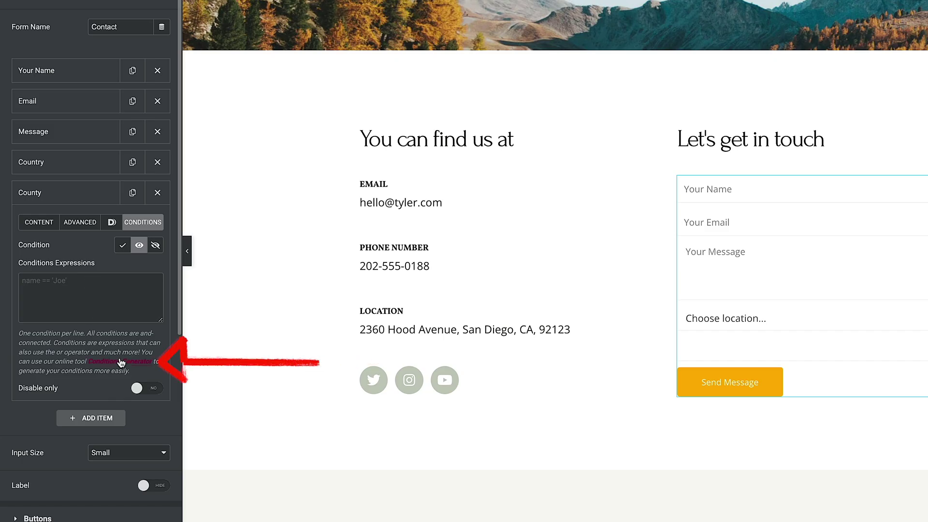
Step: Open the Dynamic.ooo Conditions Generator and scroll to its sample name == "Mary" rule
click(121, 363)
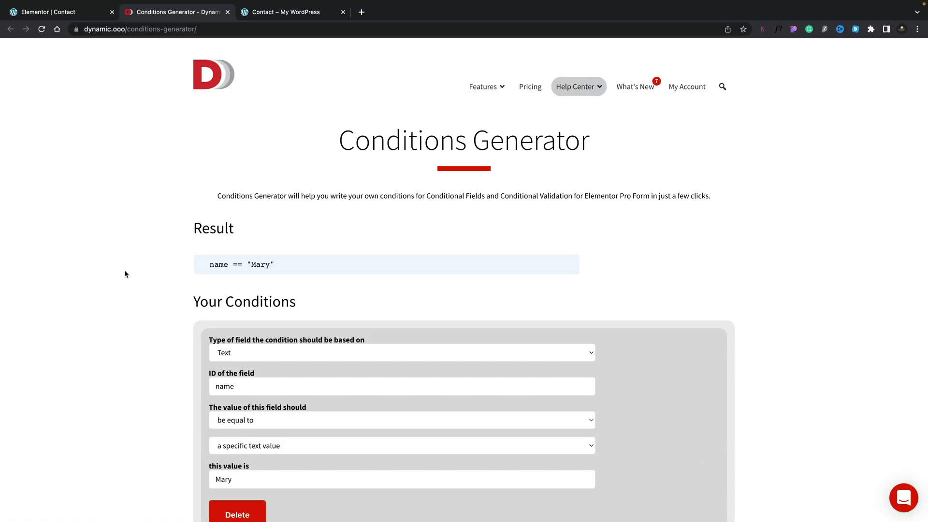
scroll(125, 274, down, 3)
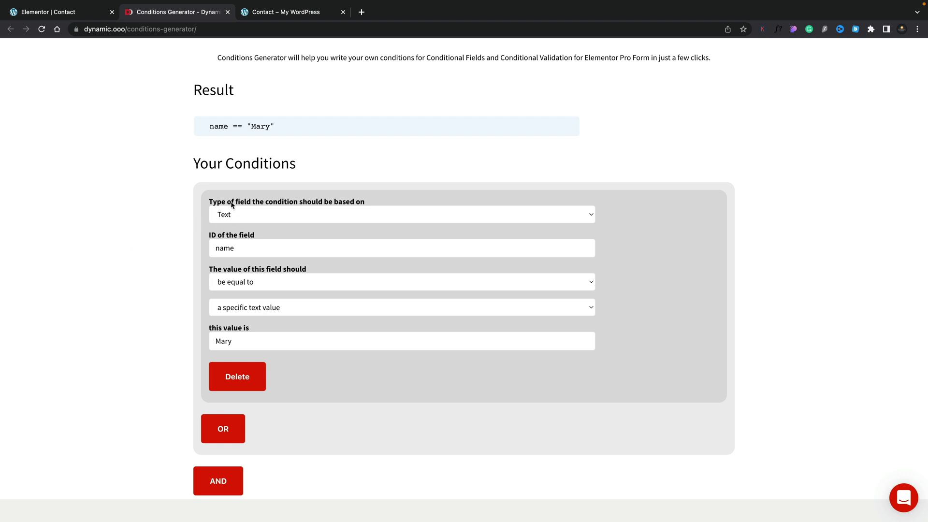
click(64, 14)
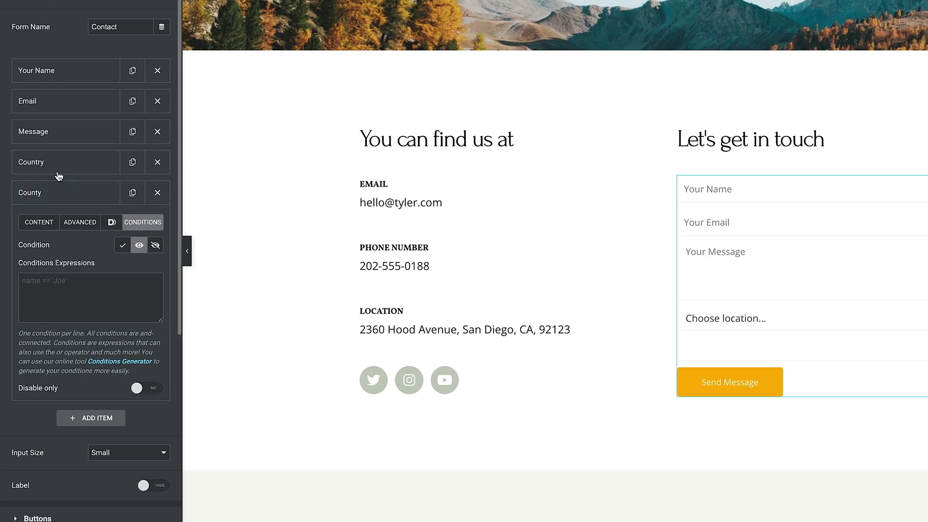
Step: Copy the Country field's 'Choose location...' option text and confirm its ID is country
click(58, 167)
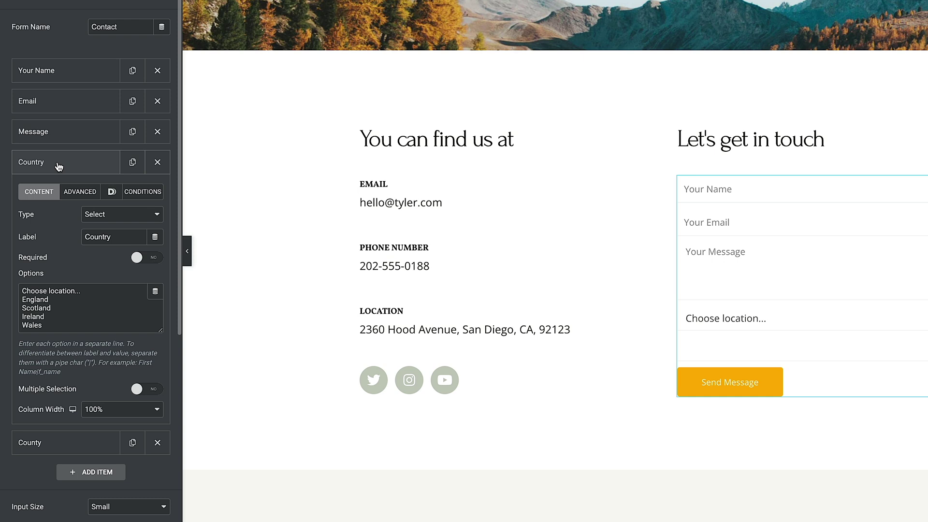
drag(85, 291, 20, 293)
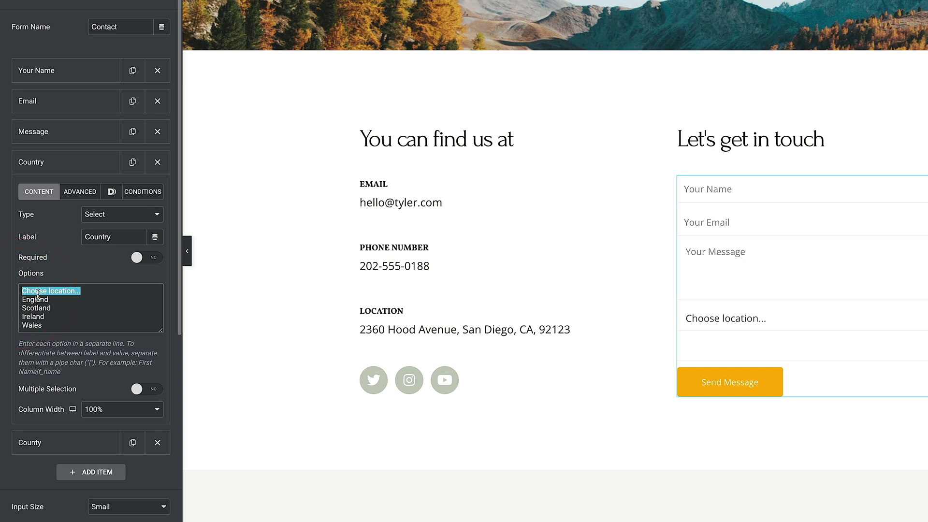
right_click(37, 293)
click(63, 356)
click(81, 192)
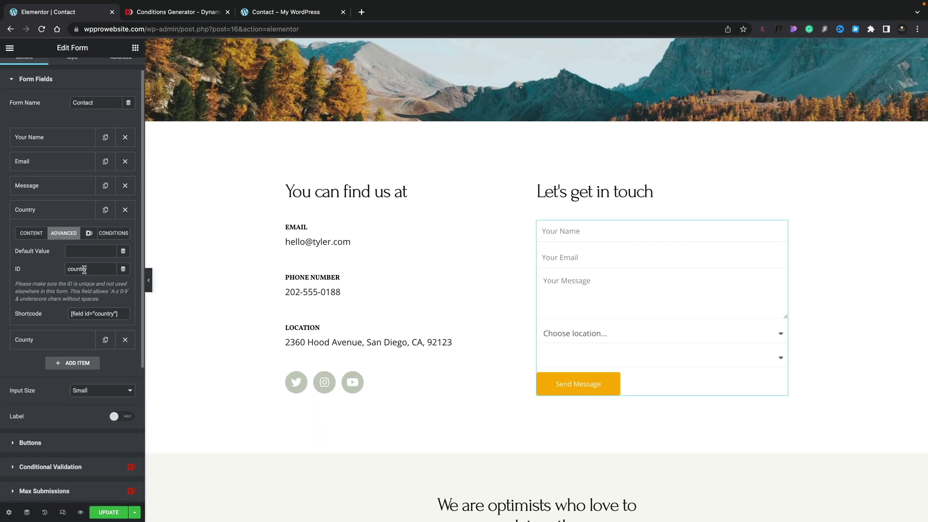
click(179, 11)
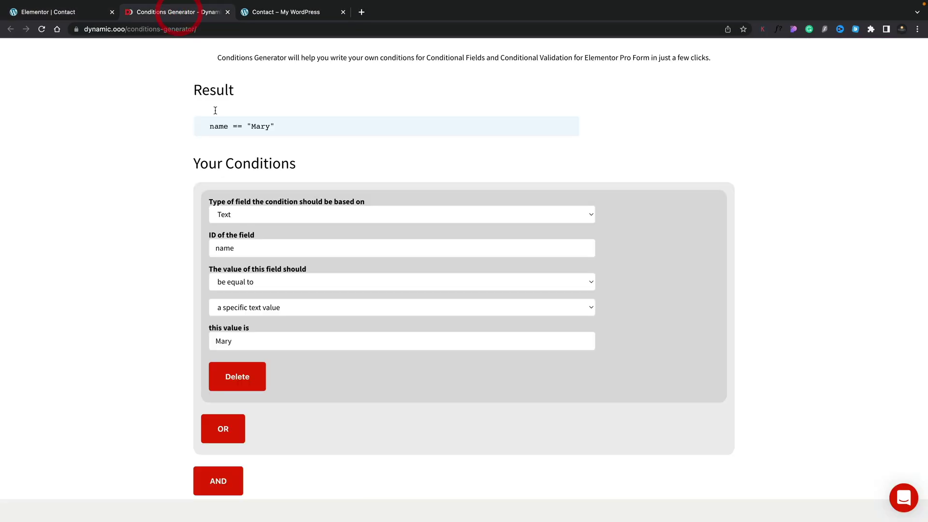
Step: Set the condition's field type to Select with field ID country
click(240, 213)
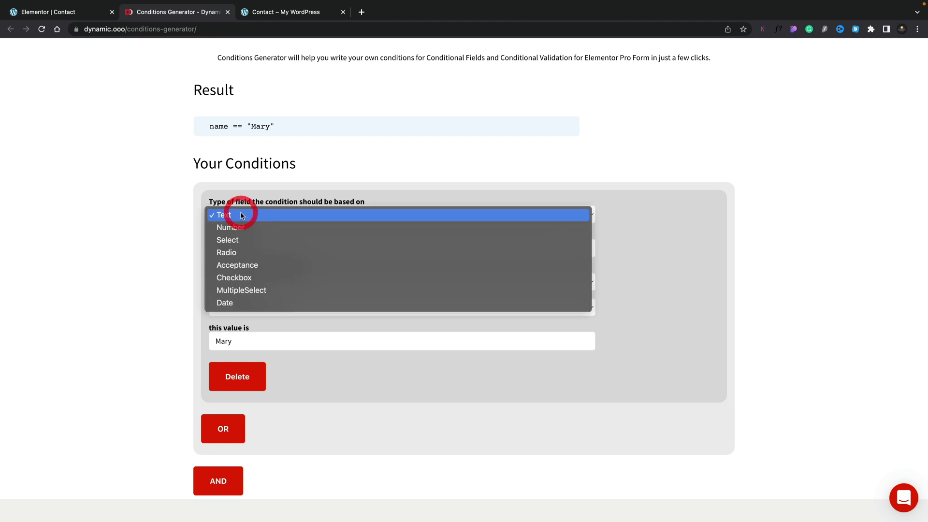
click(241, 241)
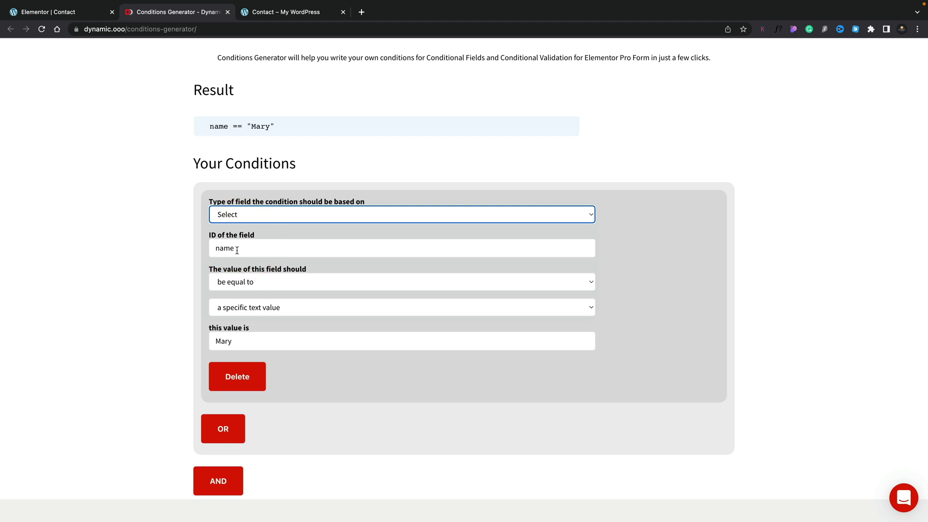
drag(237, 251, 214, 251)
text(c)
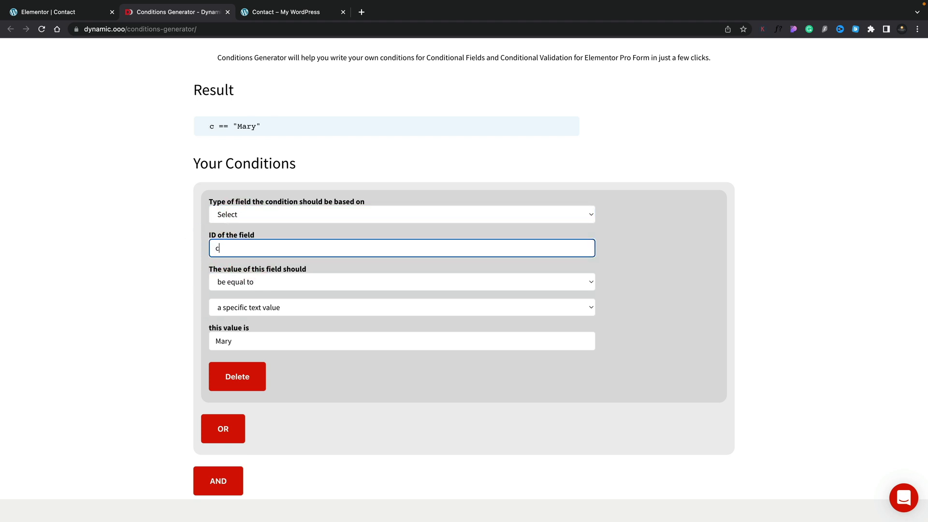
text(ountry)
Step: Make it 'be equal to' the text value "Choose location..." and copy the generated condition code
scroll(184, 284, down, 3)
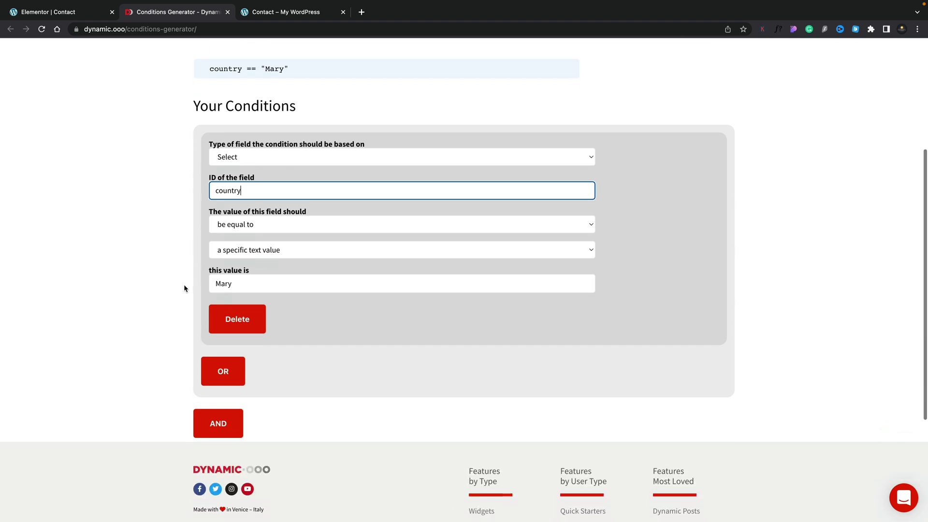
click(243, 225)
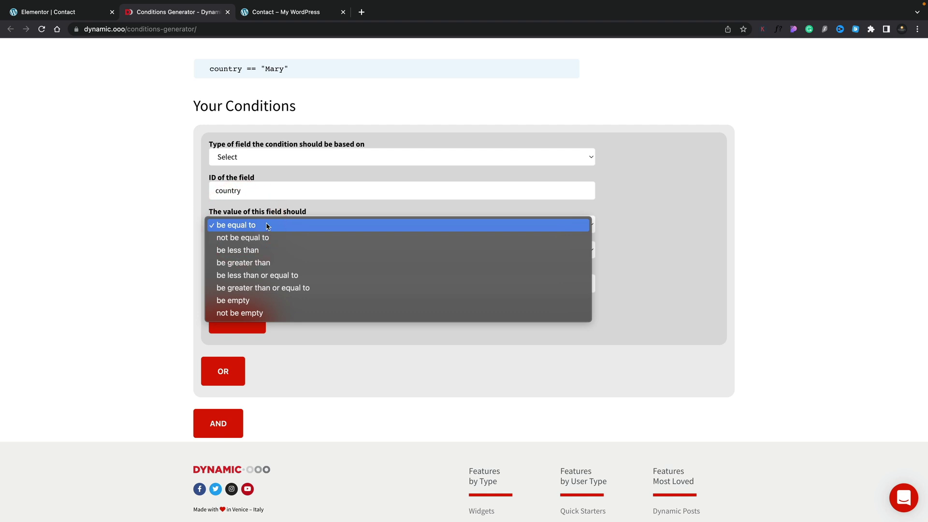
click(267, 225)
click(246, 250)
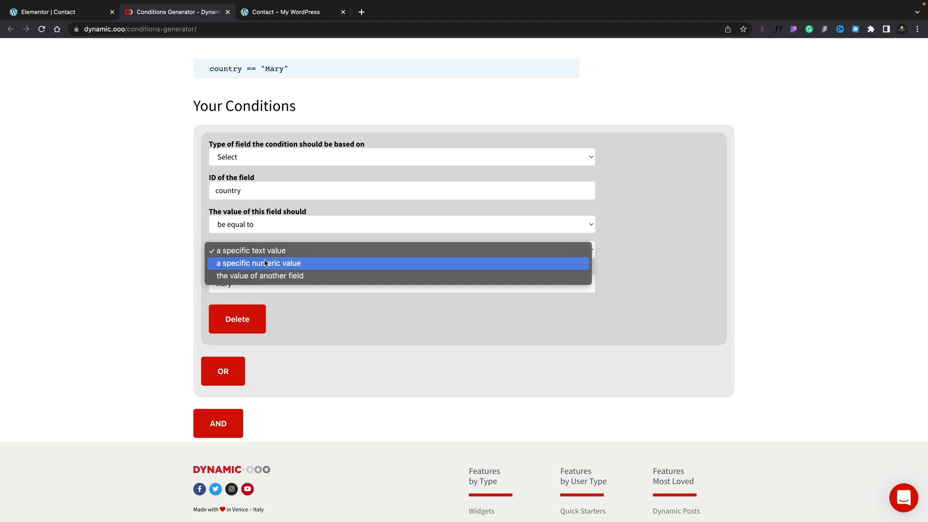
key(Escape)
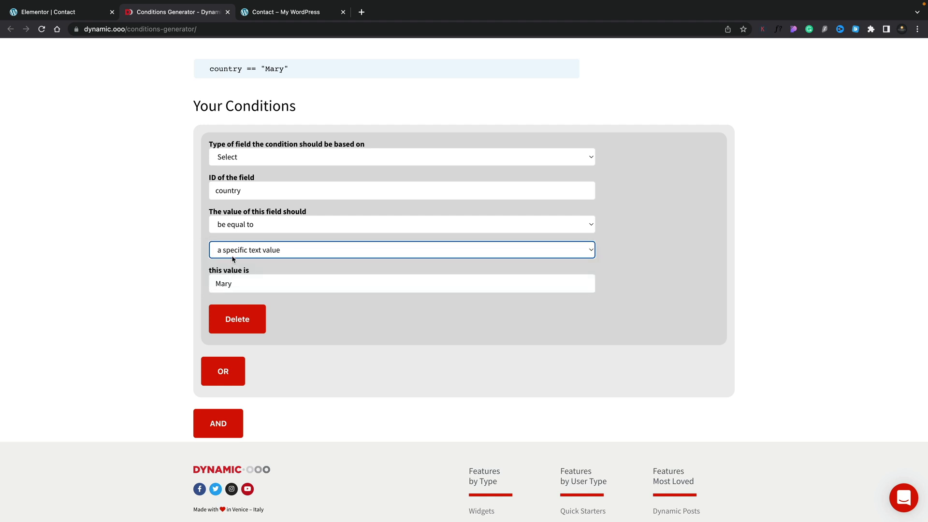
drag(237, 282, 209, 286)
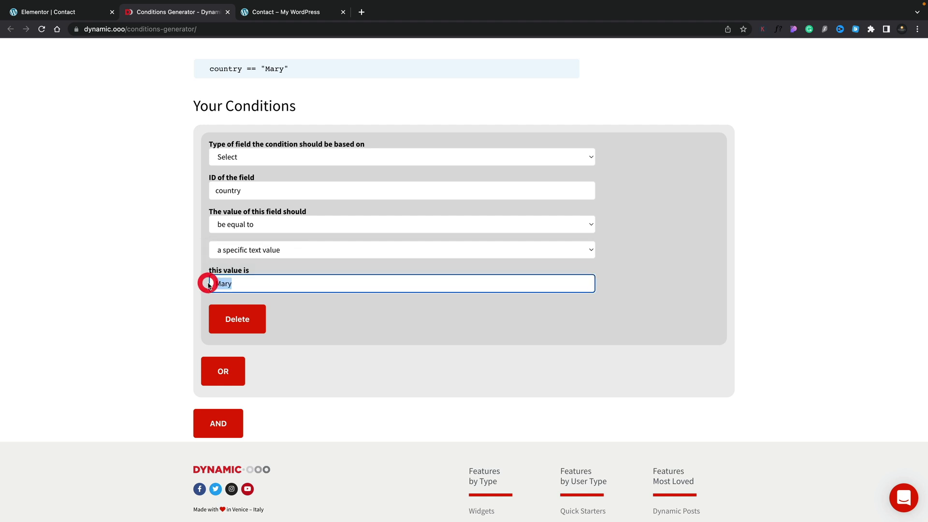
key(super+v)
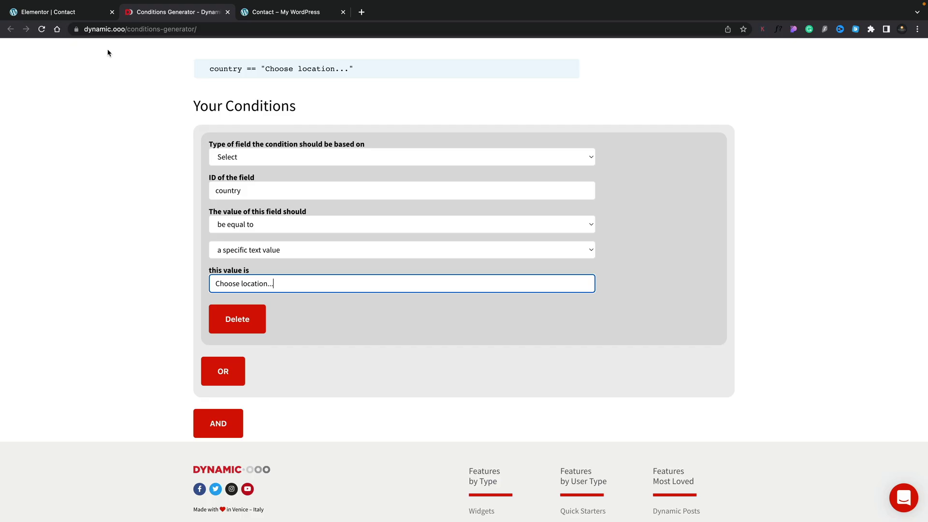
drag(375, 68, 208, 74)
Step: Paste country == "Choose location..." as the County field's Hide if condition and update the page
click(49, 12)
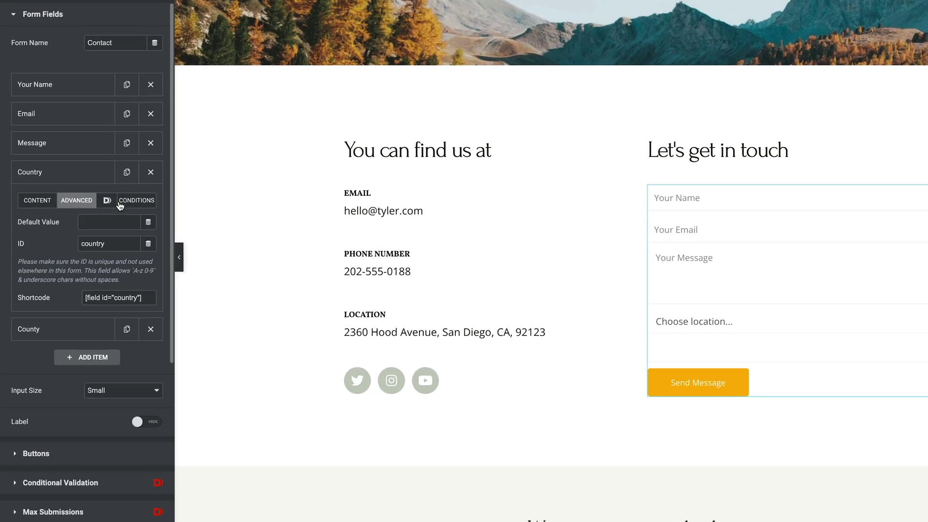
click(62, 173)
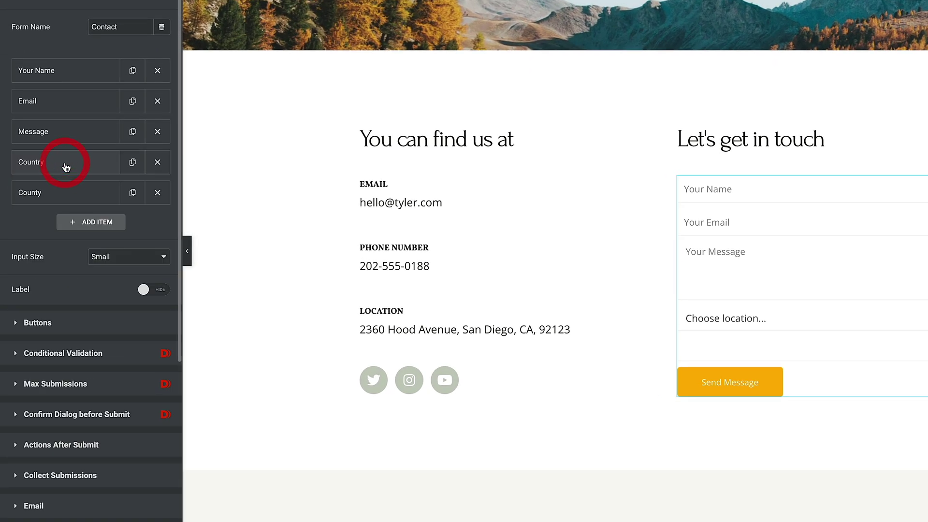
click(52, 195)
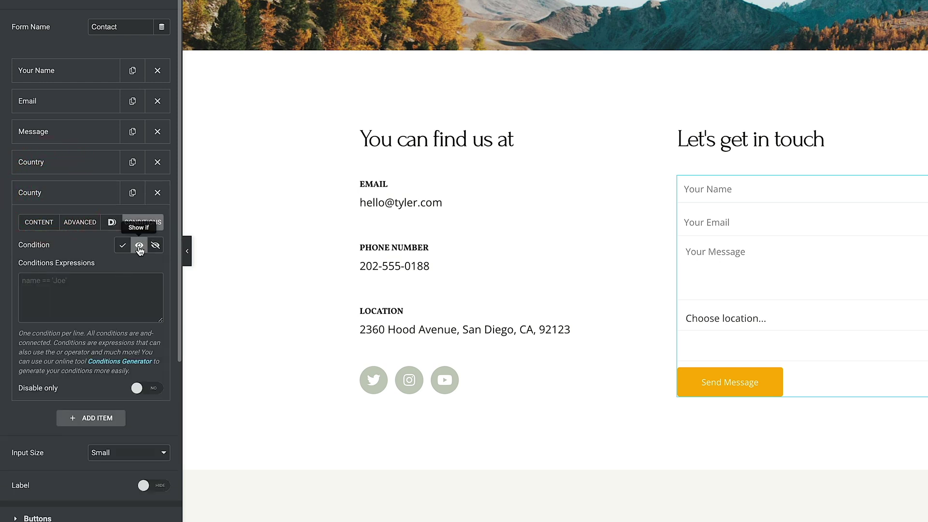
click(52, 283)
key(ctrl+v)
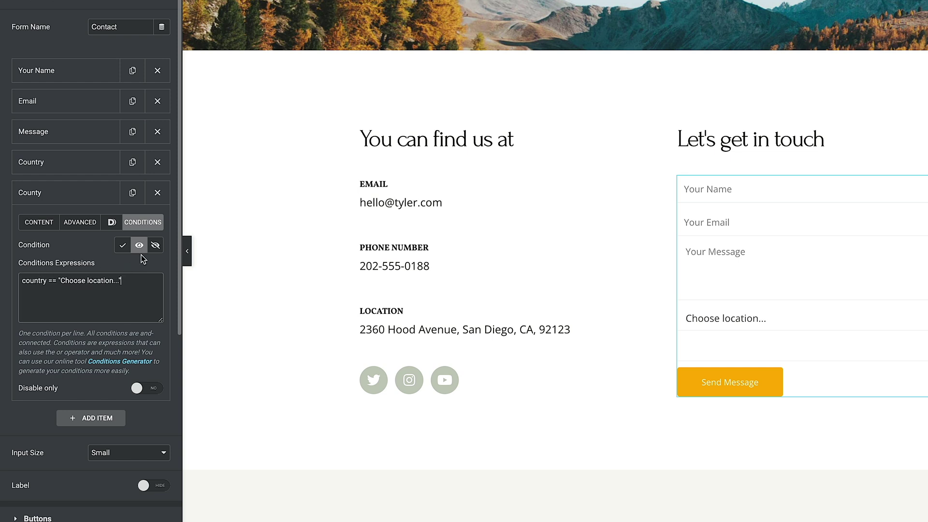
click(154, 246)
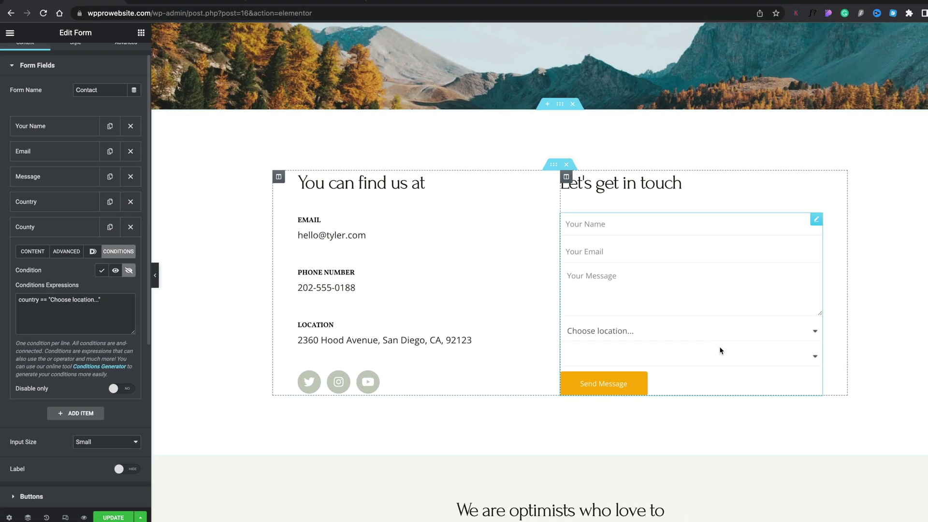
click(113, 517)
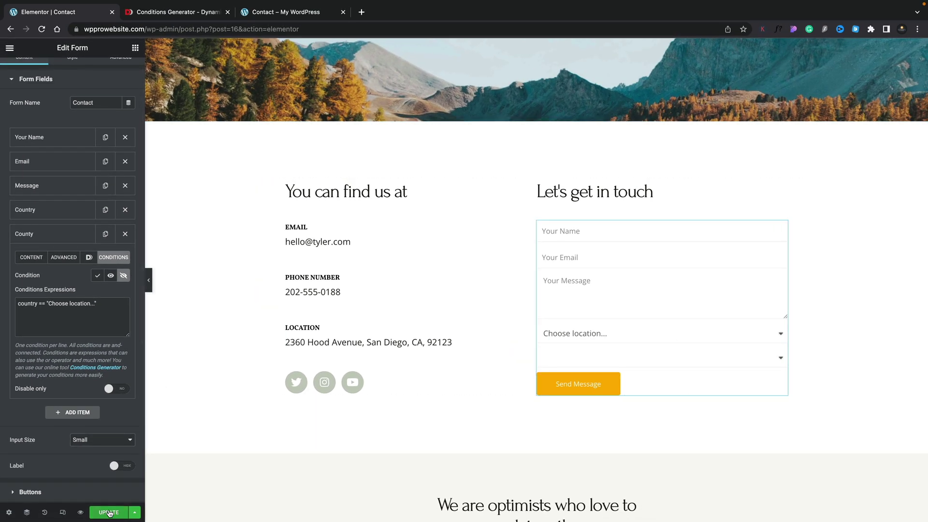
click(283, 12)
Step: Reload the live Contact page, choose England, and confirm the county list appears with London
click(48, 30)
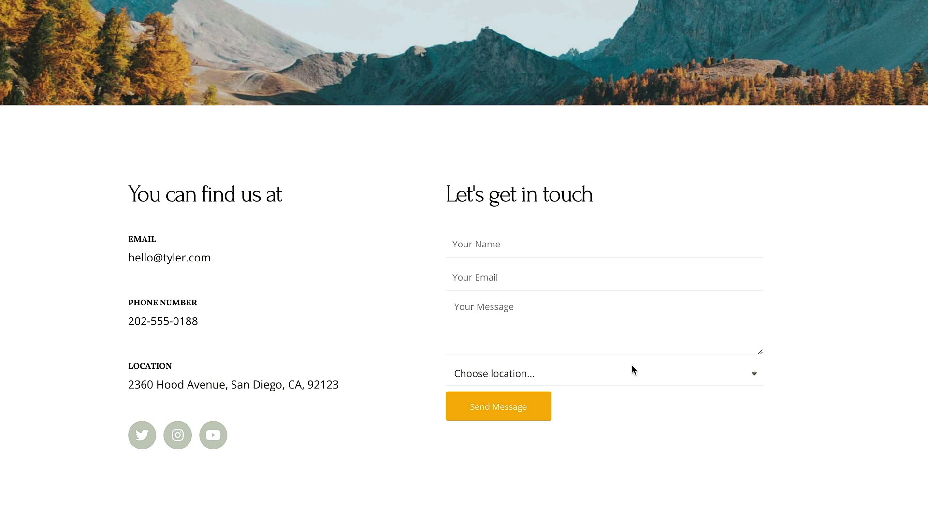
click(634, 369)
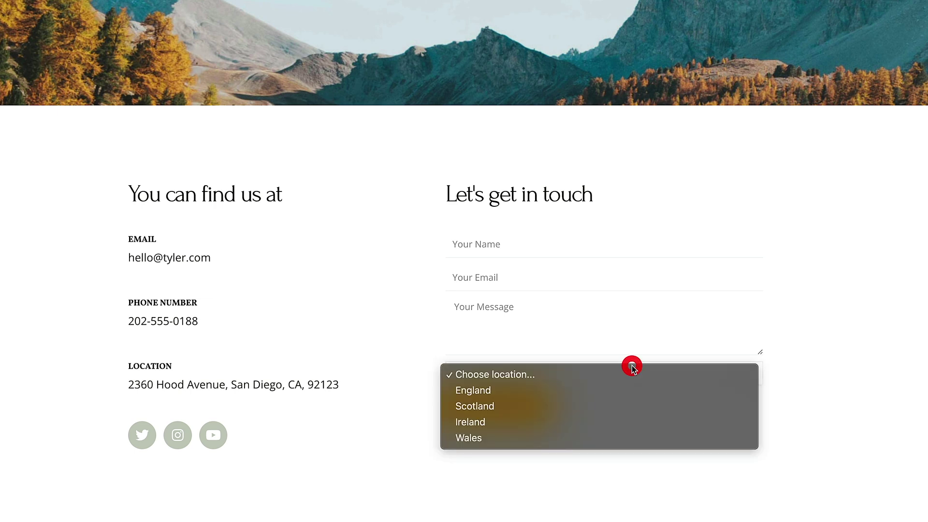
click(534, 389)
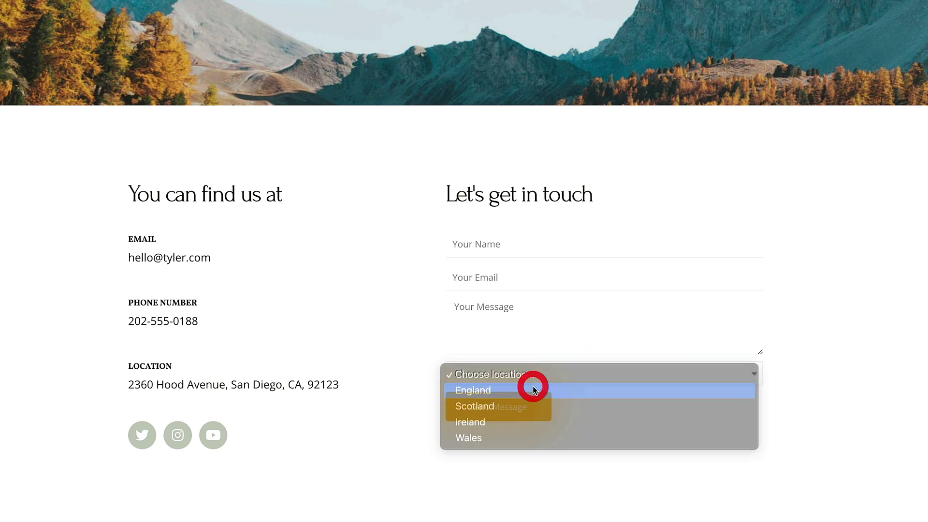
click(529, 402)
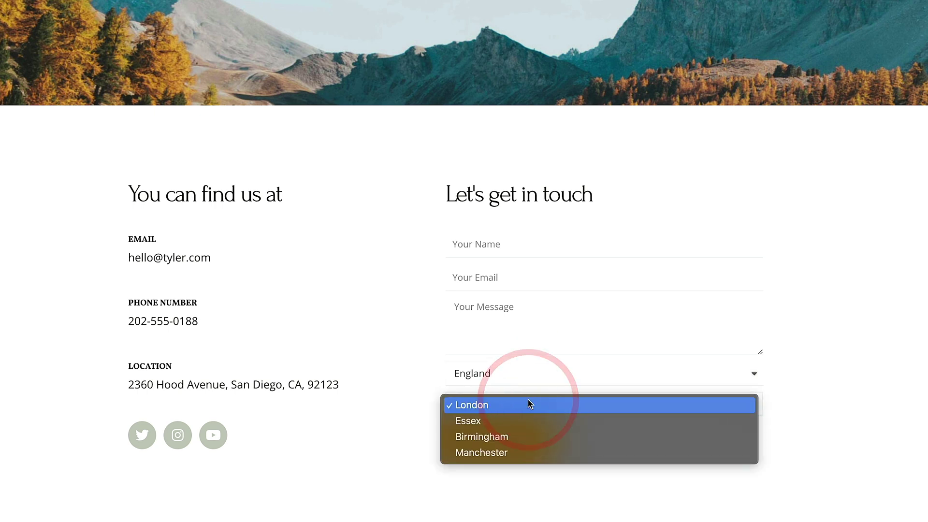
click(525, 374)
Step: Switch the country to Ireland, then reset it to "Choose location..." to hide the county list
click(527, 376)
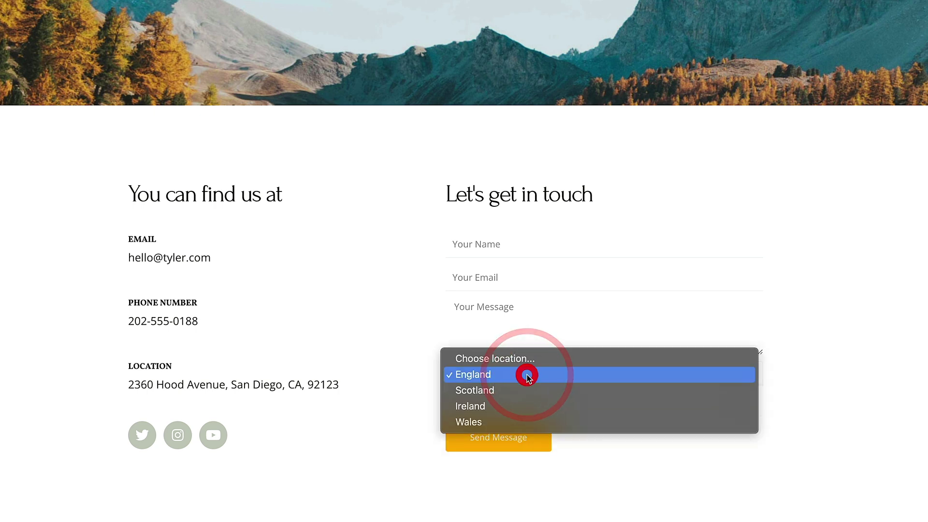
click(488, 406)
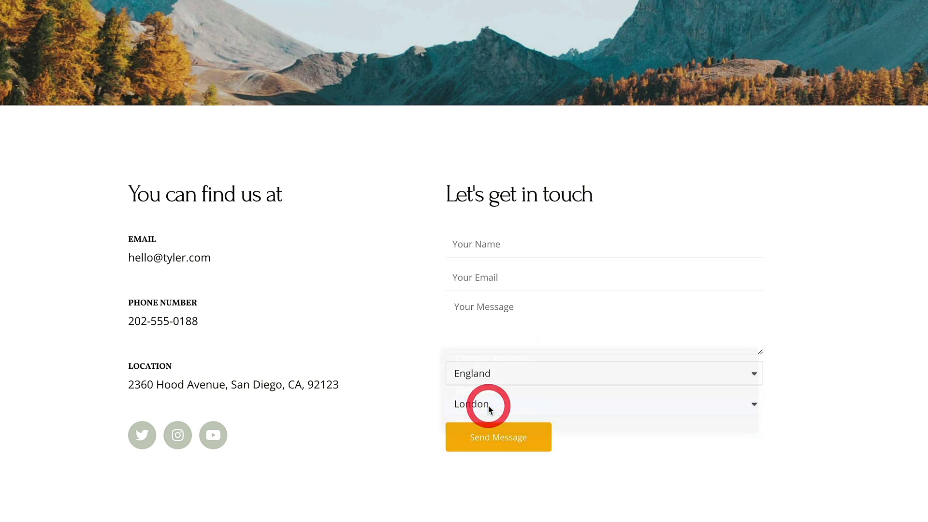
click(525, 374)
click(509, 326)
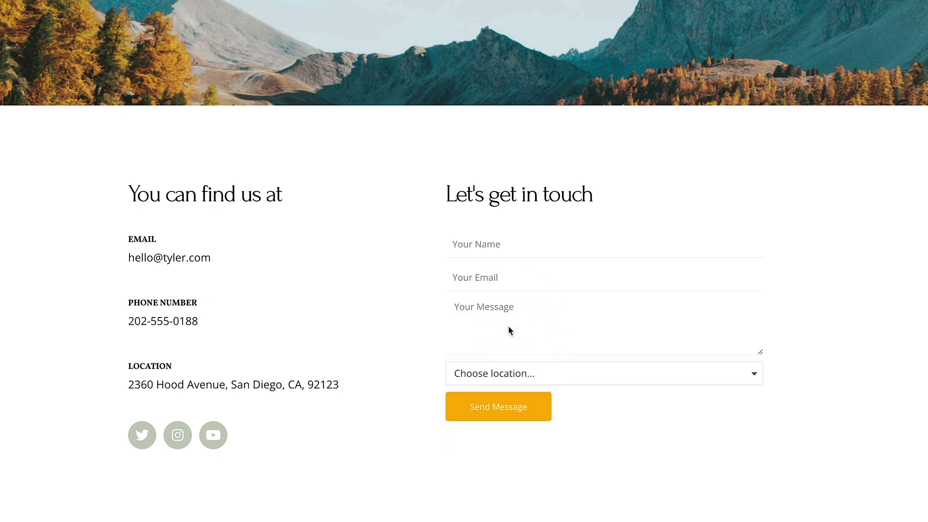